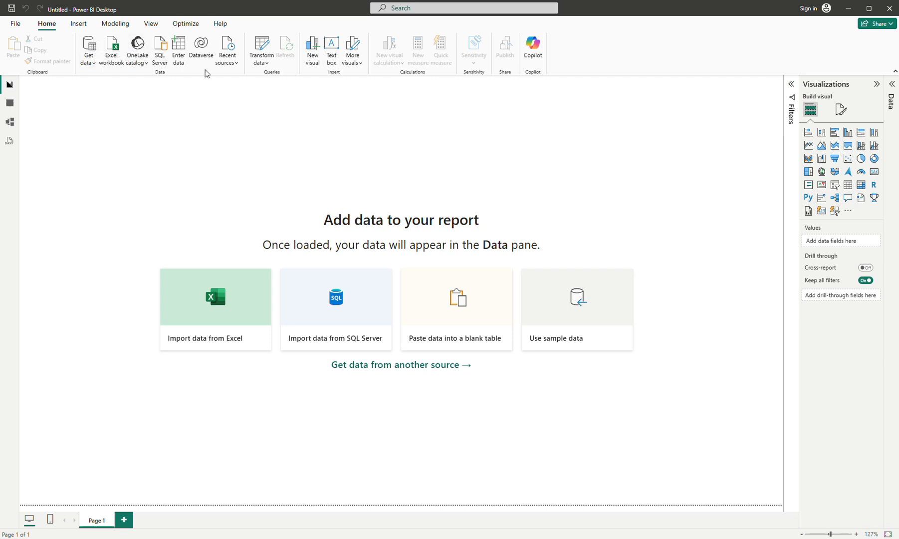
pyautogui.click(894, 73)
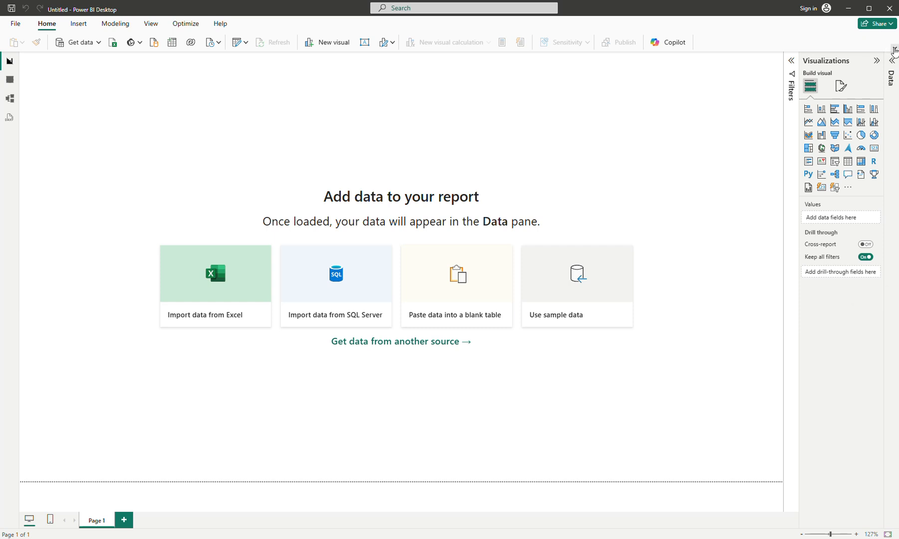
pyautogui.click(894, 50)
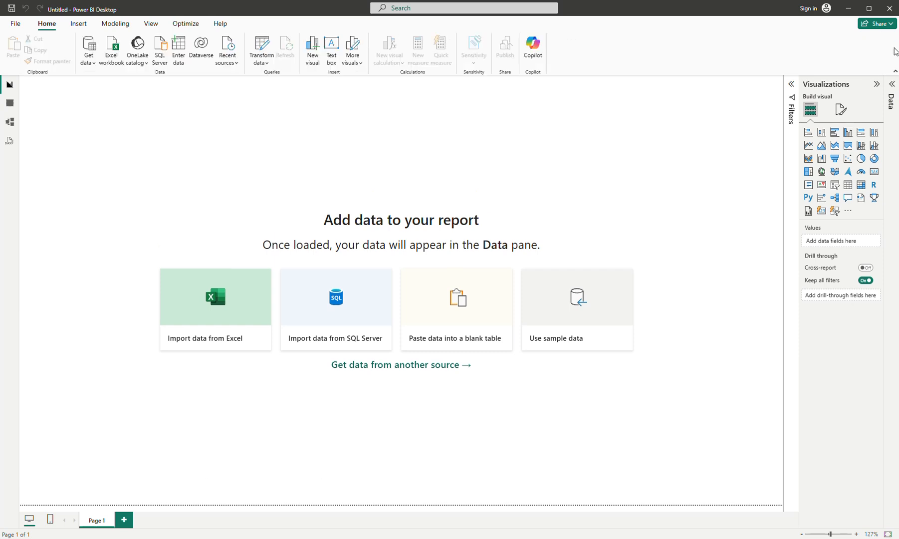
pyautogui.click(895, 73)
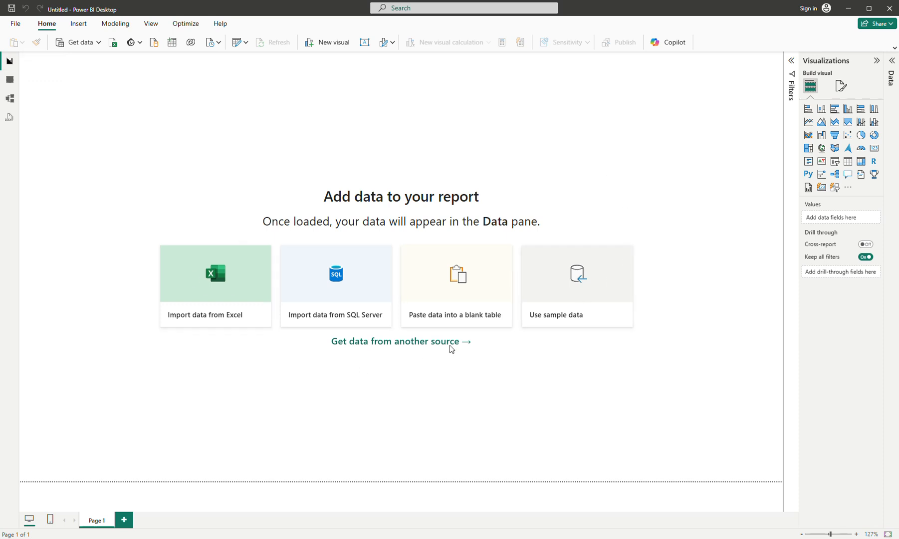
# Step: Look at the empty Table view and return to the Report view
pyautogui.click(8, 81)
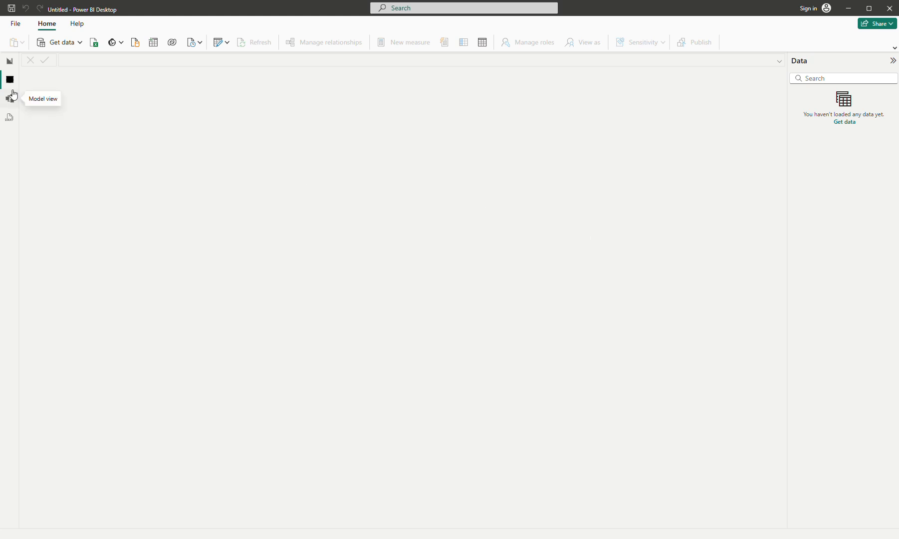
pyautogui.click(11, 63)
pyautogui.click(10, 82)
pyautogui.click(10, 63)
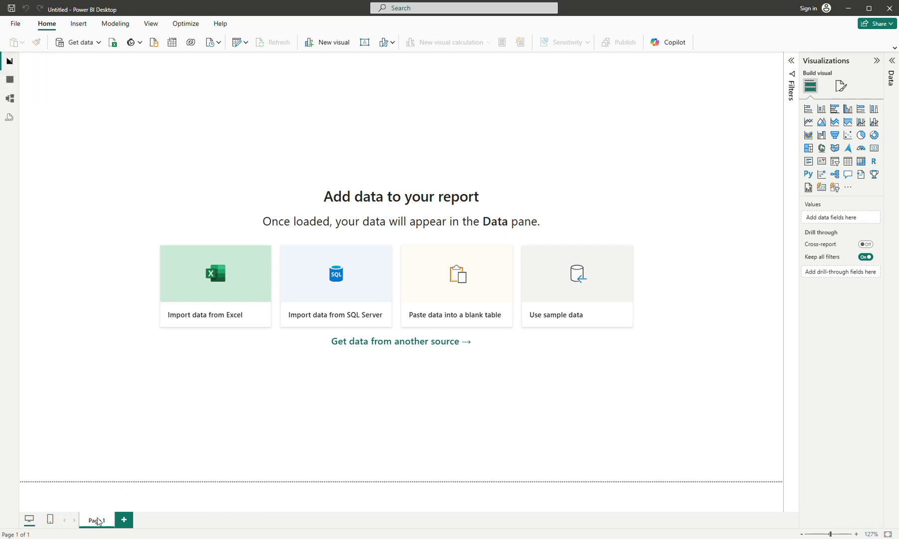
# Step: Add two new pages to the report and flip through all three pages
pyautogui.click(124, 519)
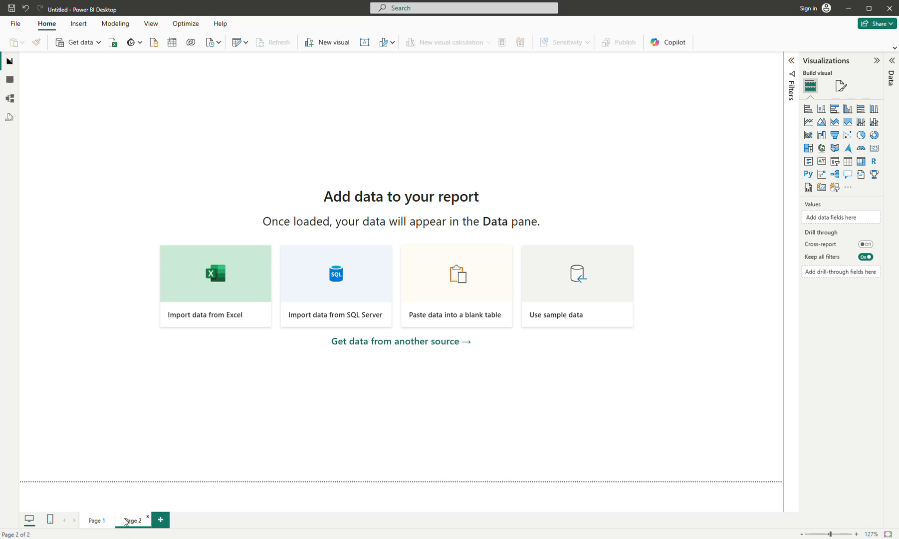
pyautogui.click(163, 522)
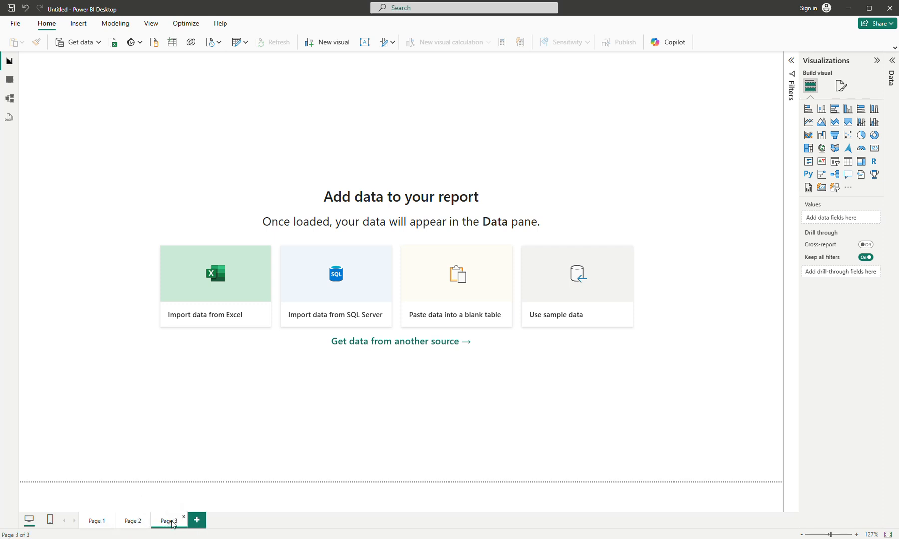
pyautogui.click(129, 520)
pyautogui.click(103, 520)
pyautogui.click(137, 520)
pyautogui.click(171, 520)
# Step: Expand the Data pane and the ribbon, and load the CSV file "project 3030, salvol data.csv" from the project 3030 july26 folder
pyautogui.click(891, 80)
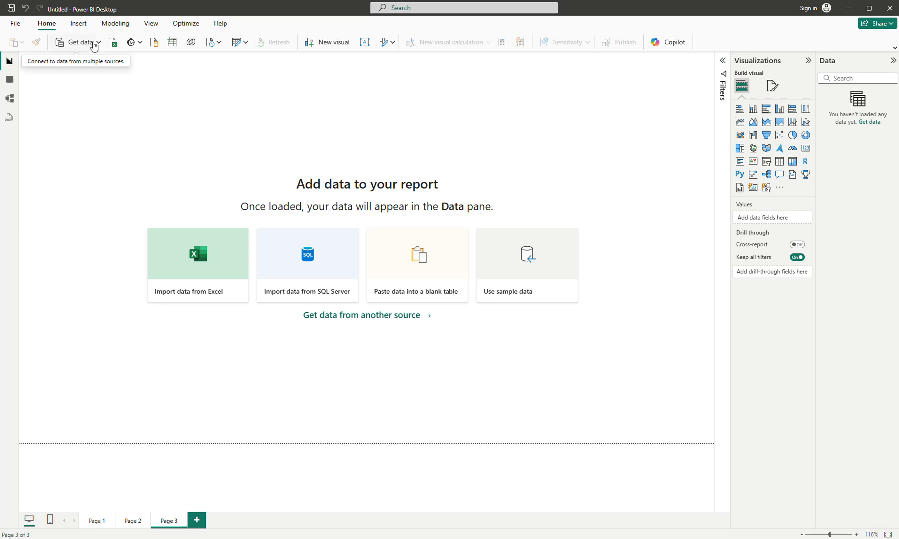
pyautogui.click(896, 48)
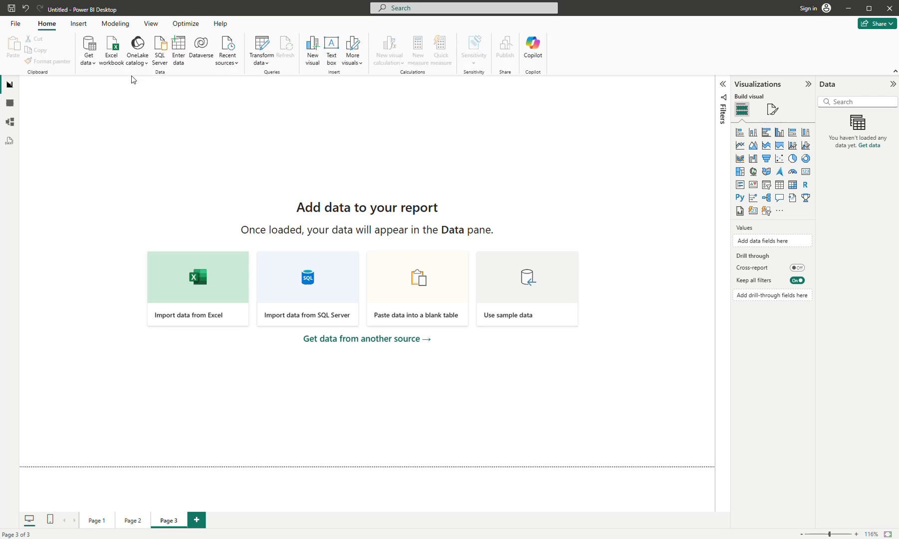
pyautogui.click(89, 62)
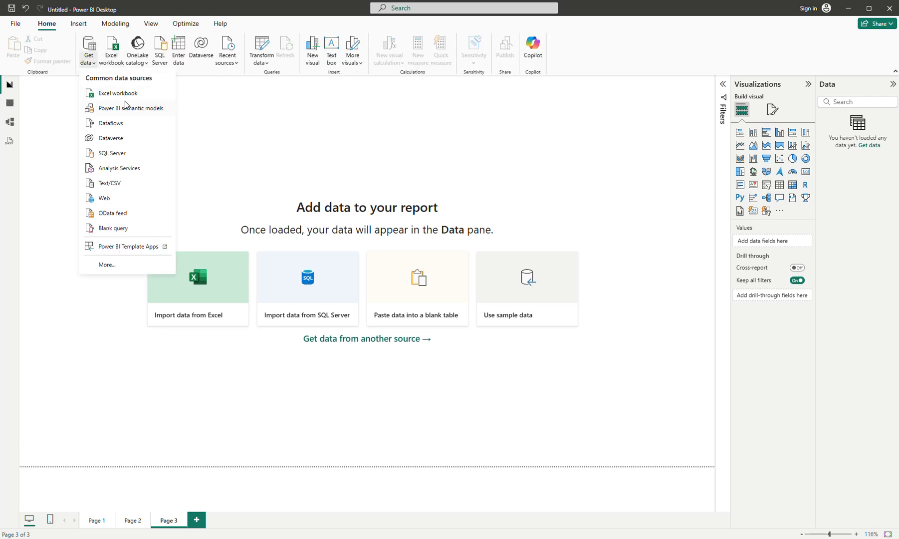
pyautogui.click(110, 183)
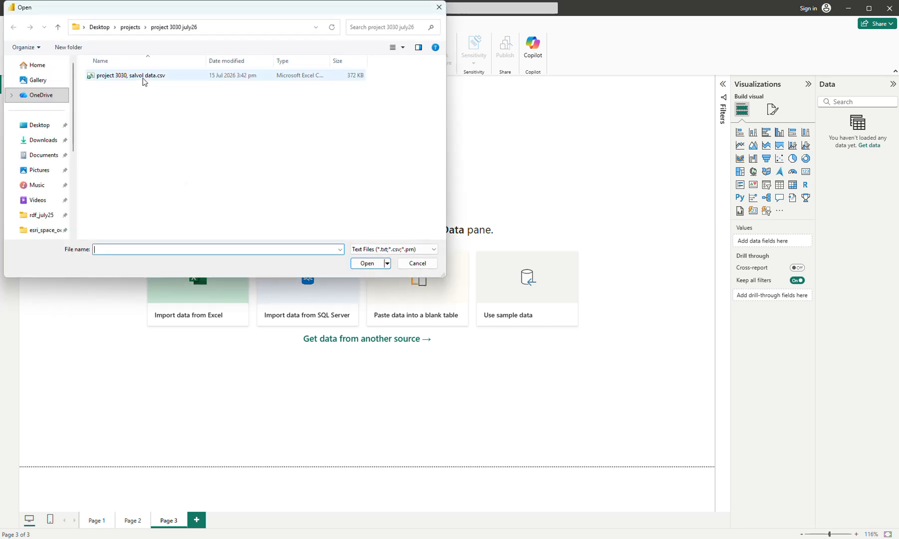
pyautogui.doubleClick(143, 80)
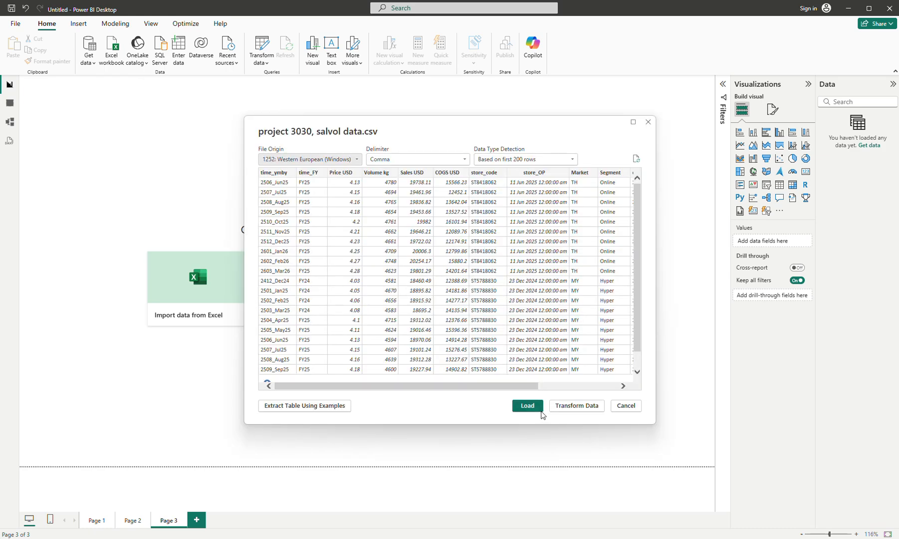
pyautogui.moveTo(430, 388); pyautogui.dragTo(558, 392)
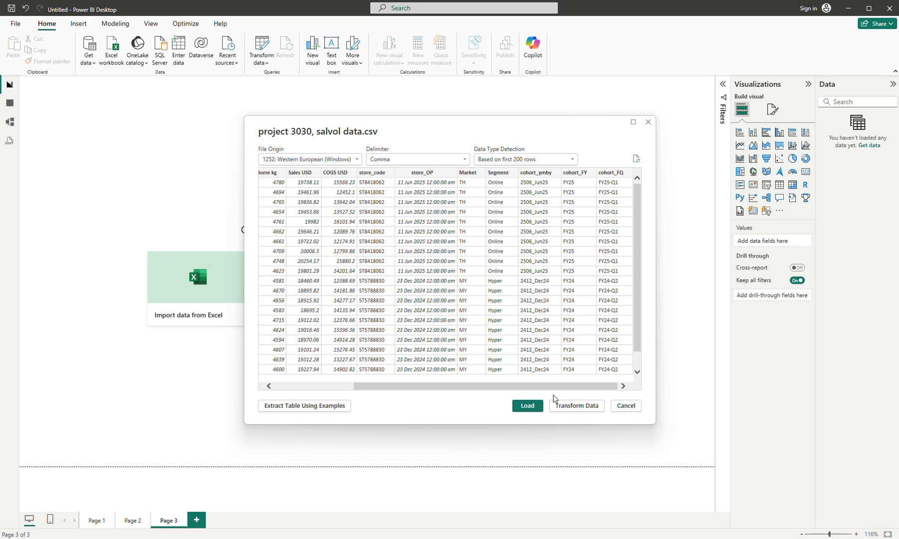
pyautogui.click(527, 405)
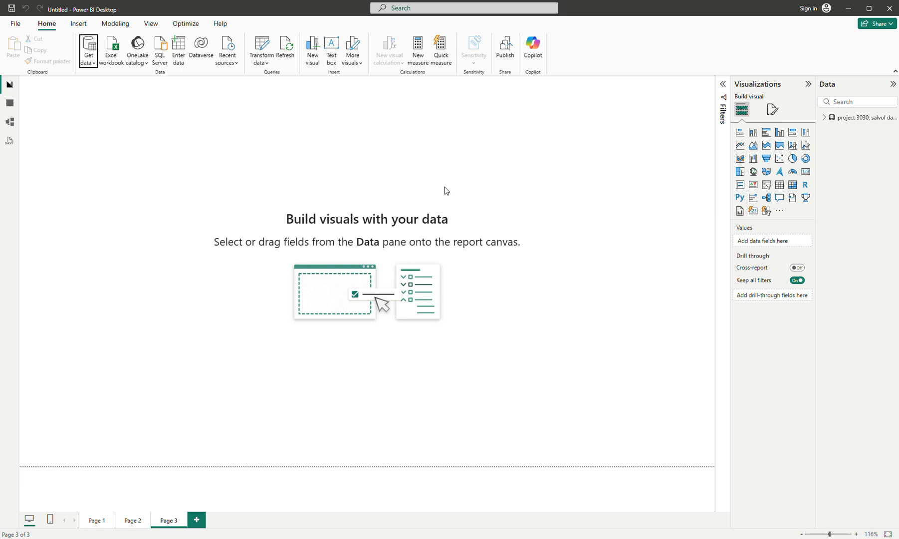
# Step: Rename the loaded data table as b1_monthly
pyautogui.doubleClick(854, 120)
pyautogui.write('b1_')
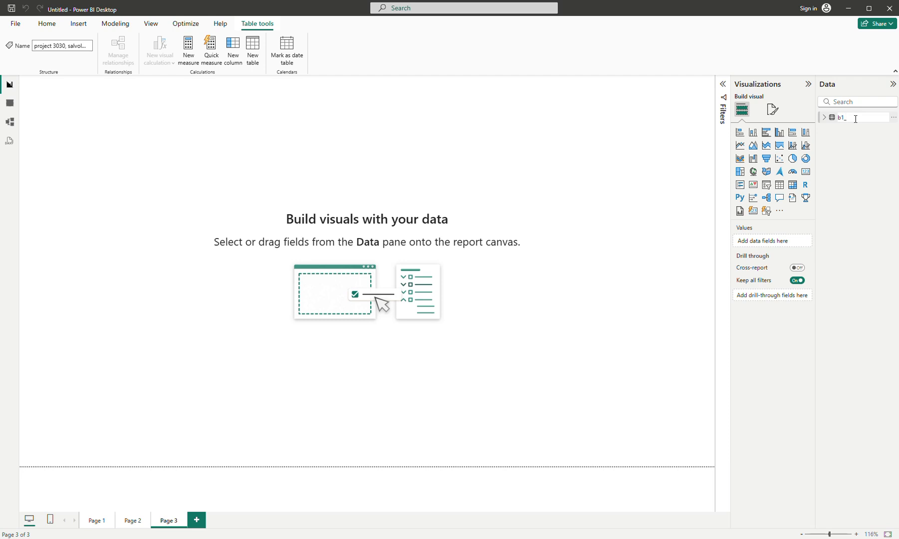
pyautogui.write('monthly')
pyautogui.press('Return')
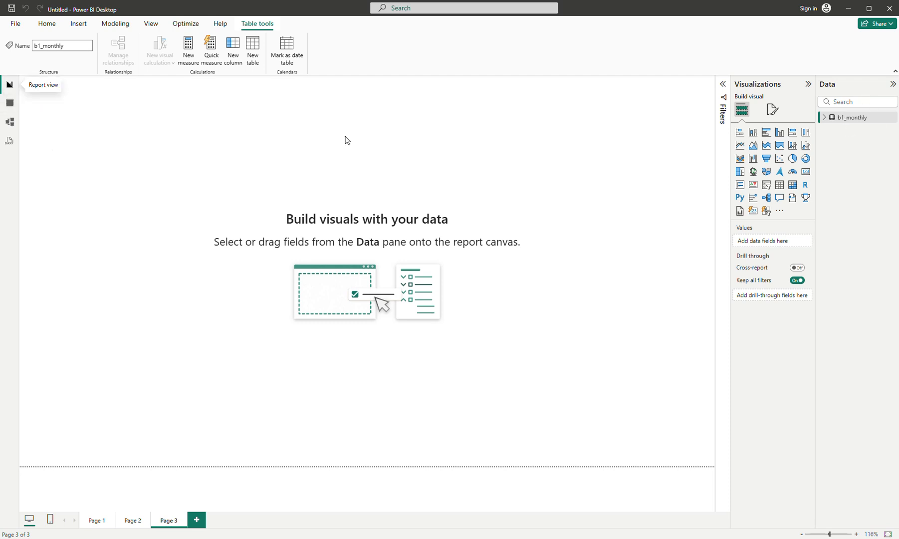
# Step: Review the rows of b1_monthly in Table view and return to Page 1 of the report
pyautogui.click(9, 105)
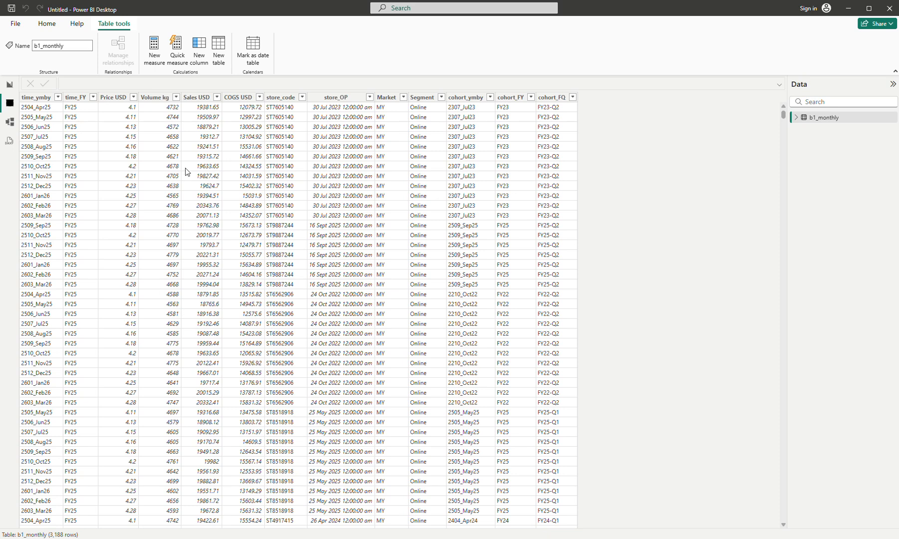
pyautogui.click(10, 85)
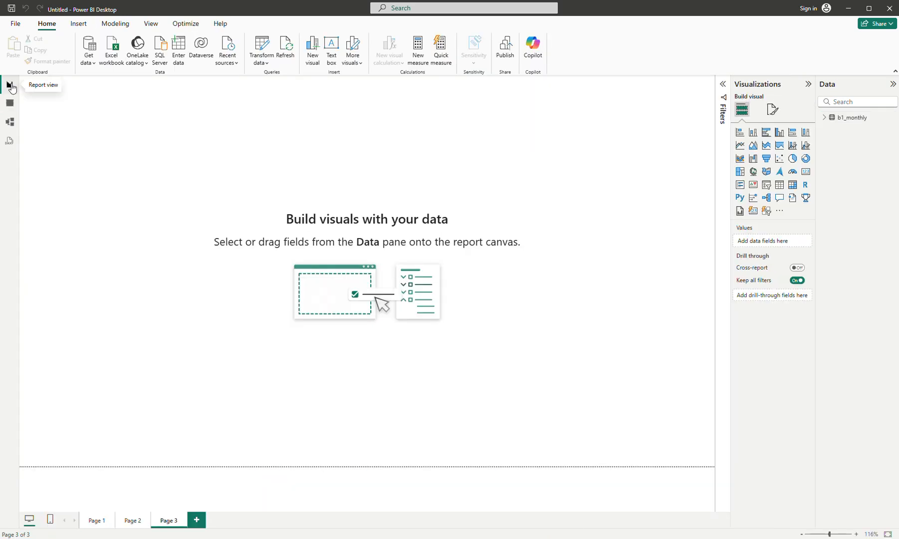
pyautogui.click(98, 521)
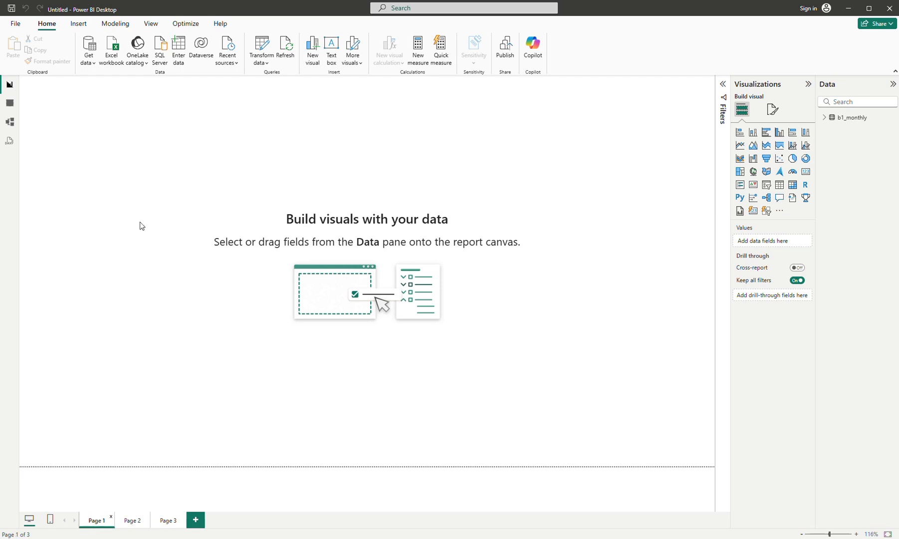
# Step: Build a table visual on Page 1 from the b1_monthly fields Market, Sales USD and time_FY
pyautogui.click(827, 121)
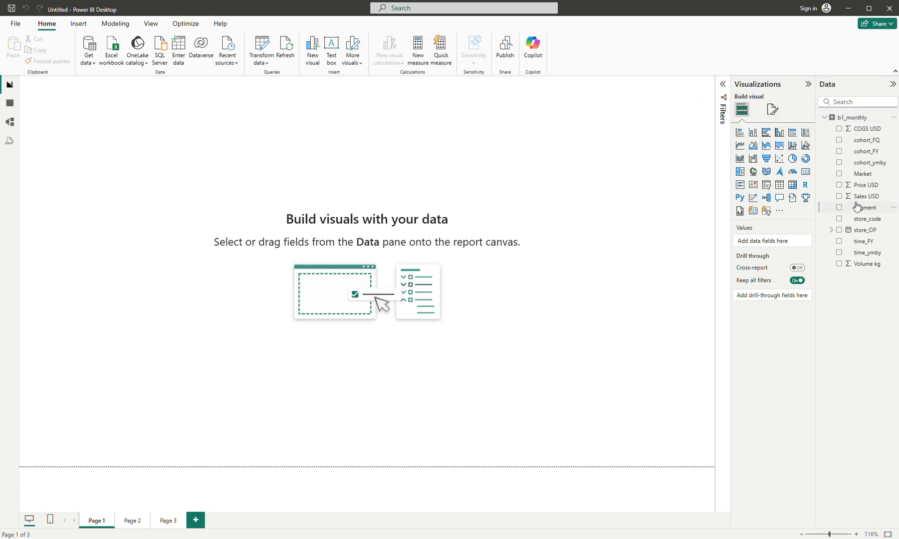
pyautogui.click(839, 174)
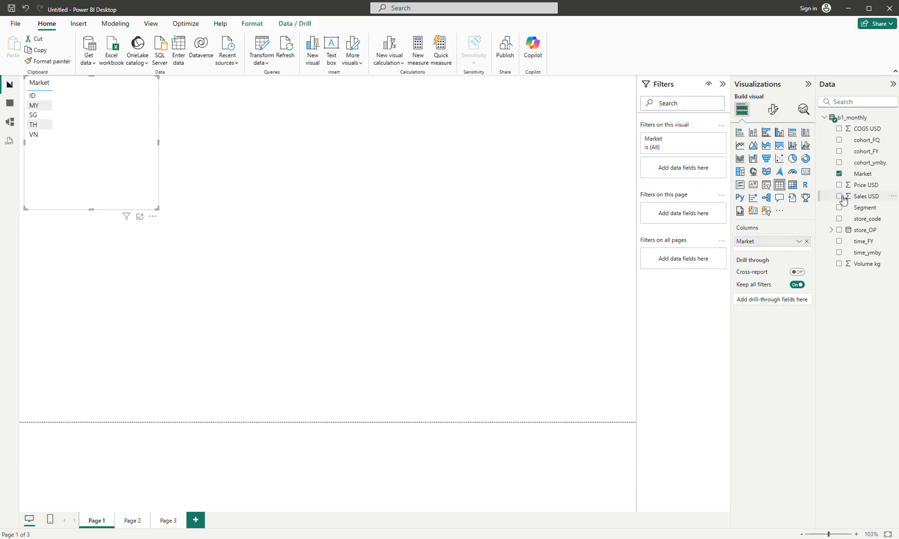
pyautogui.click(841, 197)
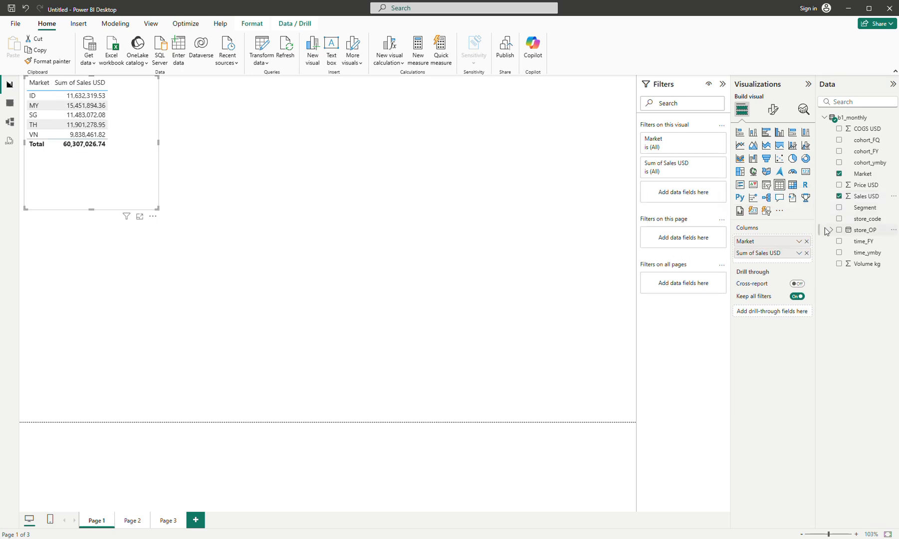
pyautogui.click(838, 240)
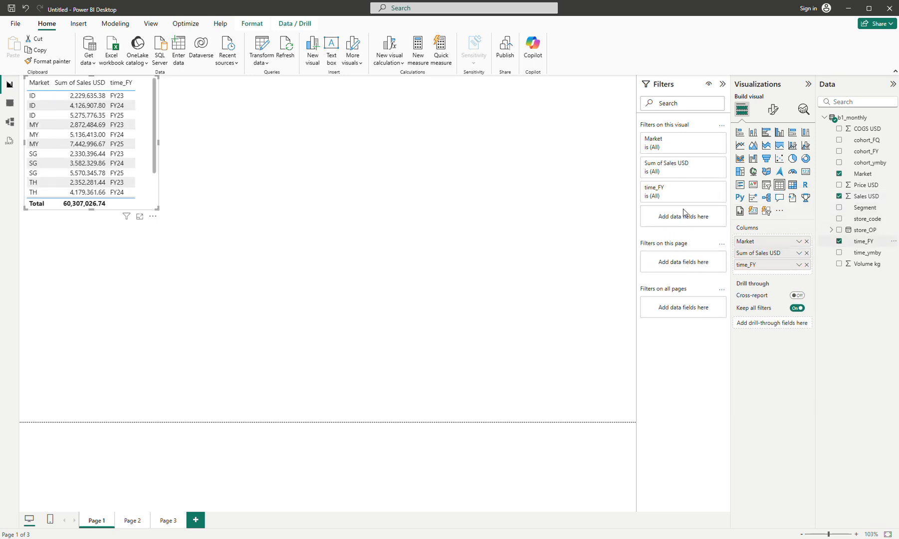
# Step: Convert the table visual to a matrix, positioned away from the page corner and sized to fit all fiscal-year columns and the total
pyautogui.moveTo(149, 195); pyautogui.dragTo(181, 271)
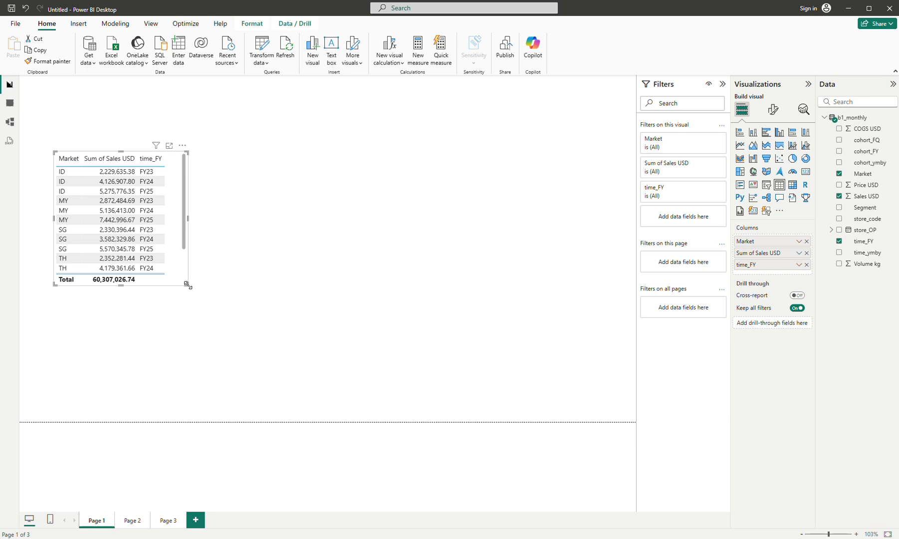
pyautogui.moveTo(186, 284); pyautogui.dragTo(215, 342)
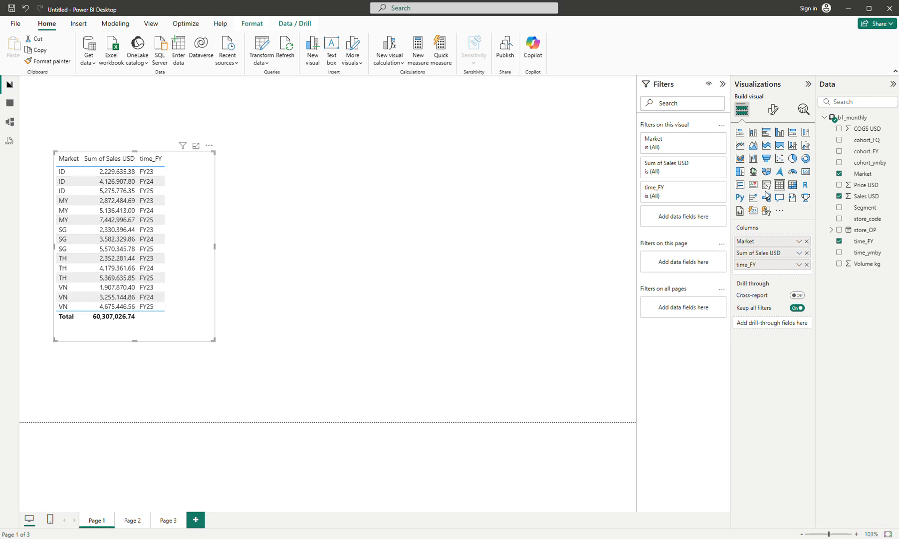
pyautogui.click(792, 184)
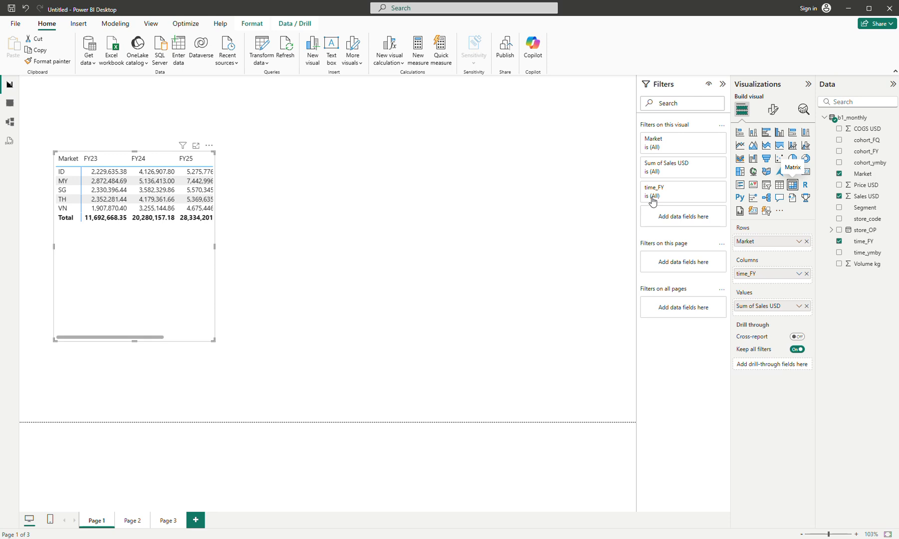
pyautogui.moveTo(213, 340); pyautogui.dragTo(291, 190)
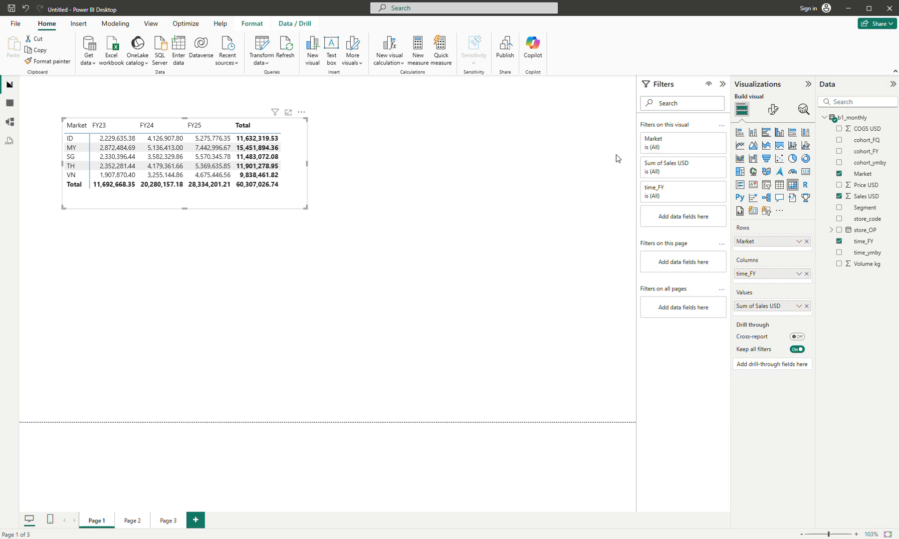
# Step: Format the matrix with the Alternating rows style preset and the Tabular layout
pyautogui.click(772, 110)
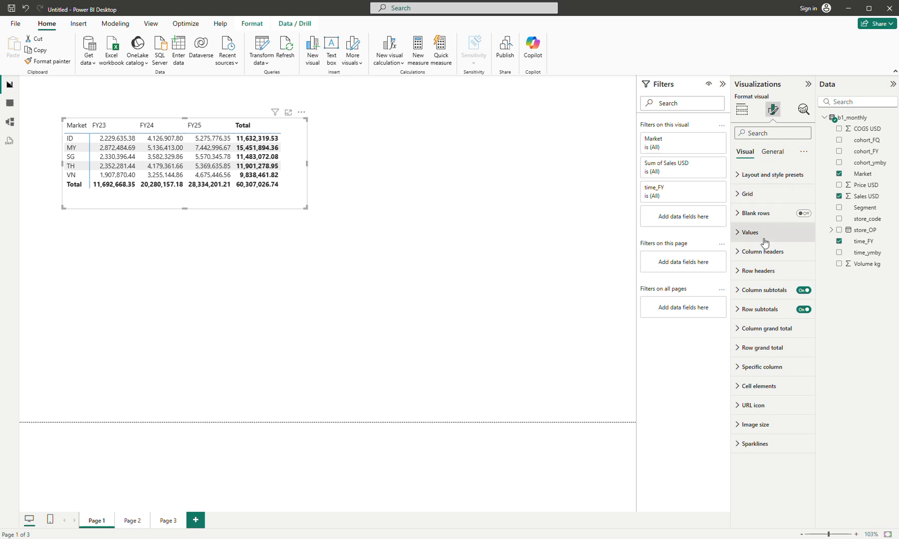
pyautogui.click(756, 176)
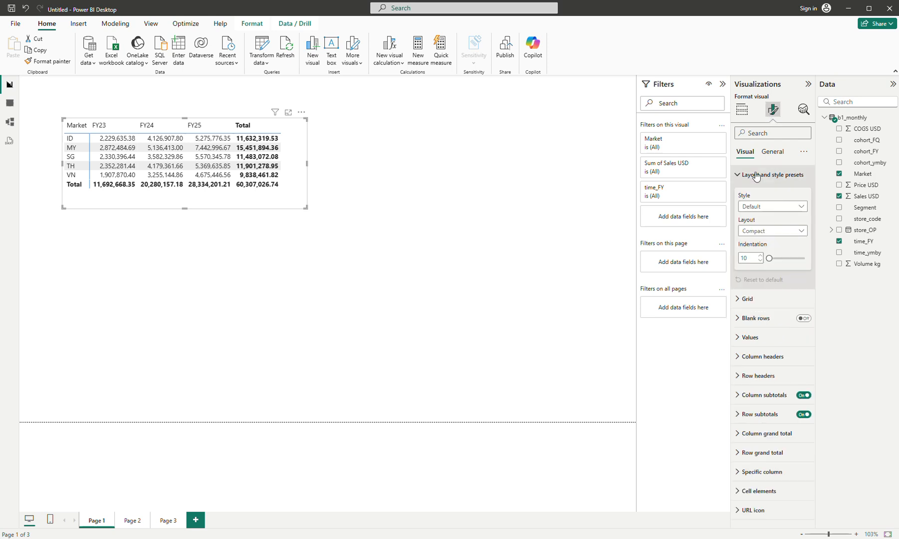
pyautogui.click(758, 206)
pyautogui.click(760, 263)
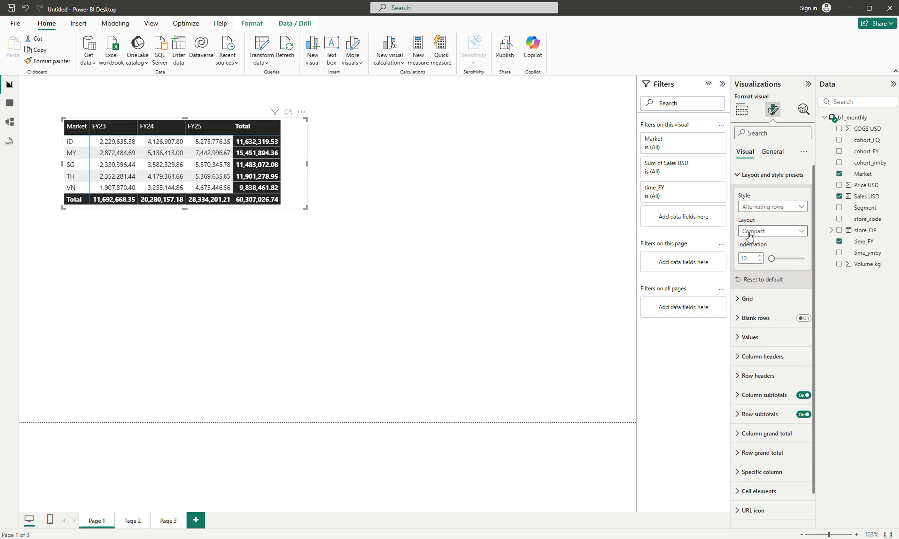
pyautogui.click(750, 230)
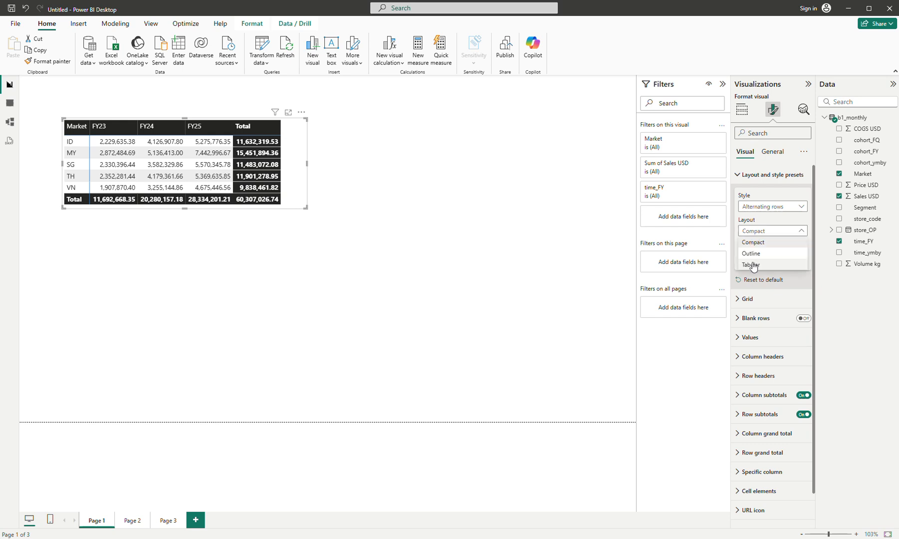
pyautogui.click(751, 268)
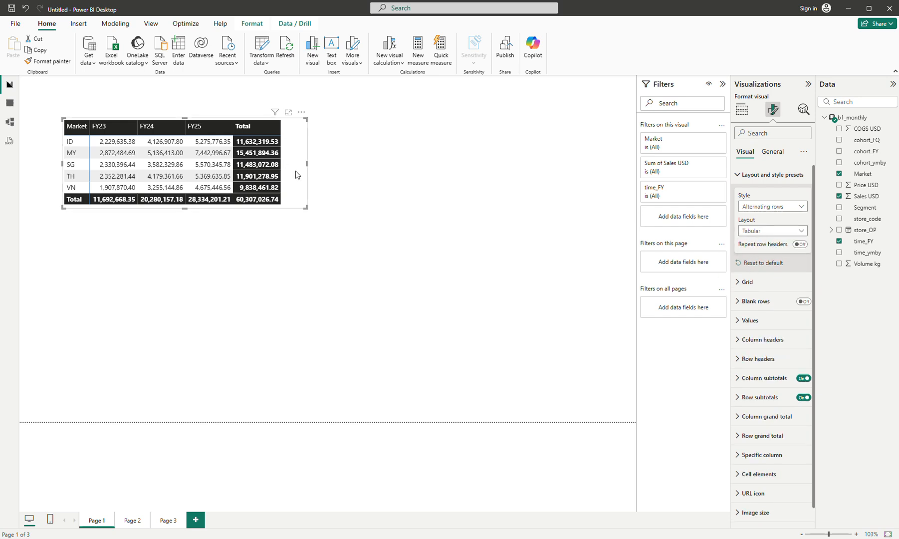
# Step: Shift the matrix slightly toward the page's upper-left corner and place a copy of it directly beneath, aligned with the original
pyautogui.moveTo(295, 171); pyautogui.dragTo(284, 164)
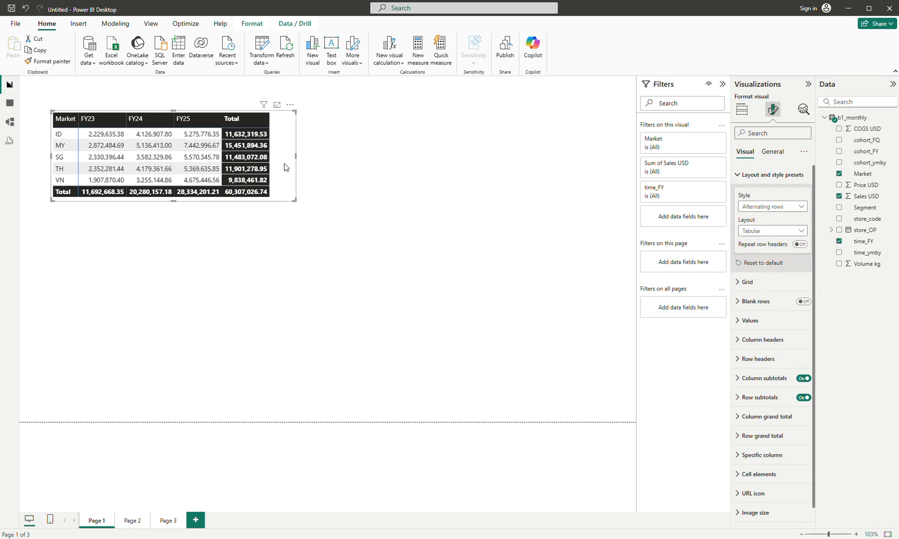
pyautogui.hotkey('ctrl', 'c')
pyautogui.hotkey('ctrl', 'v')
pyautogui.moveTo(283, 287); pyautogui.dragTo(279, 278)
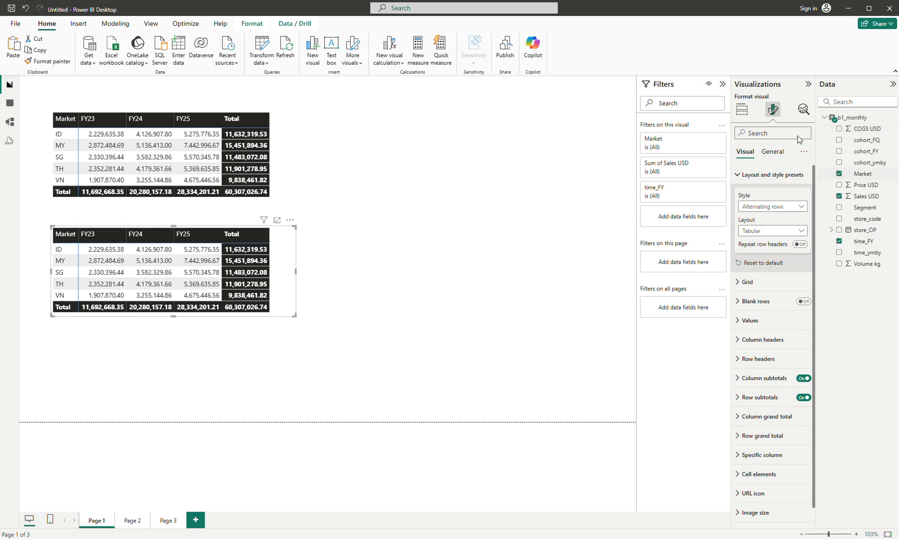
# Step: Replace Market with Segment as the lower matrix's row field, then narrow the matrix and align its columns with the matrix above
pyautogui.click(742, 110)
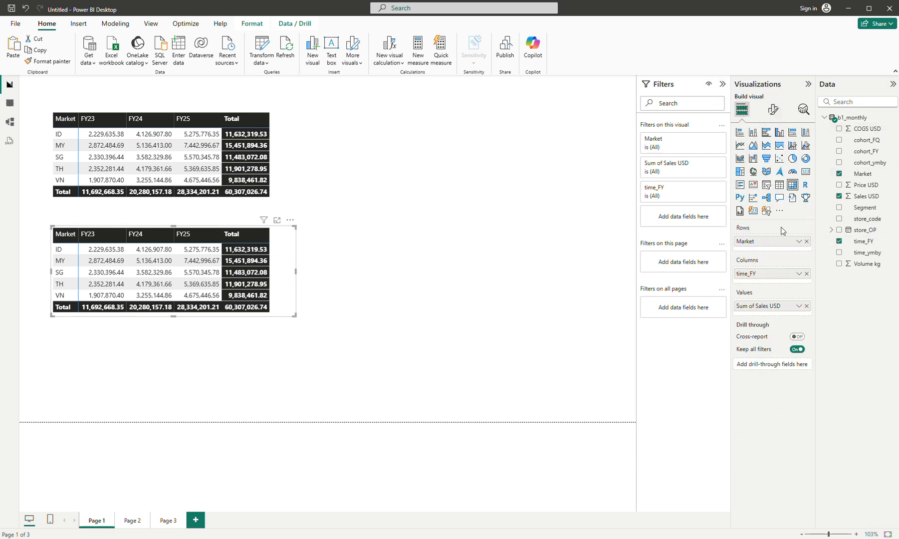
pyautogui.moveTo(864, 207); pyautogui.dragTo(796, 249)
pyautogui.click(807, 241)
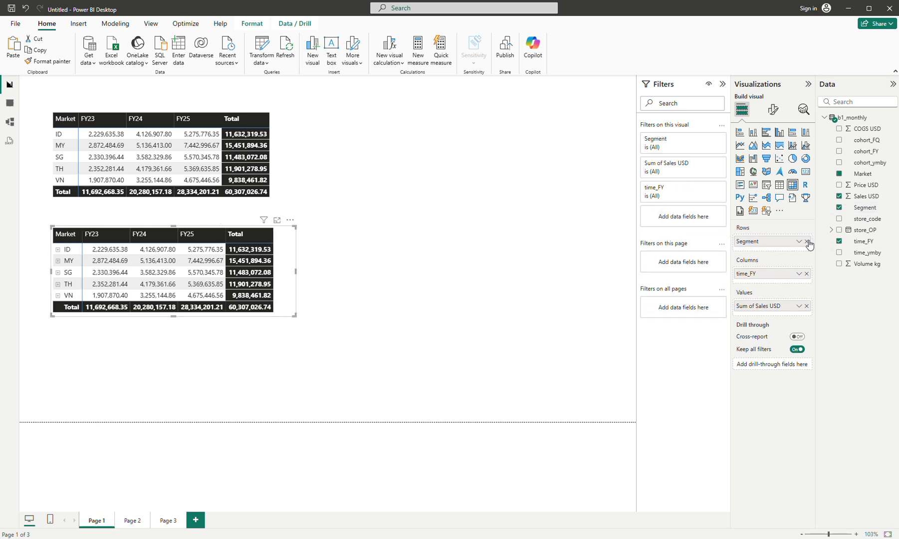
pyautogui.moveTo(289, 314); pyautogui.dragTo(280, 315)
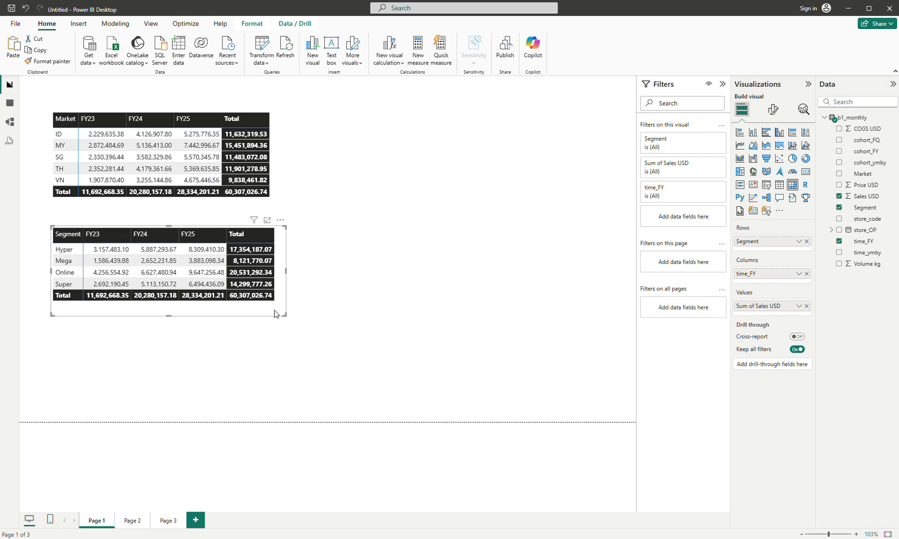
pyautogui.moveTo(274, 314); pyautogui.dragTo(273, 314)
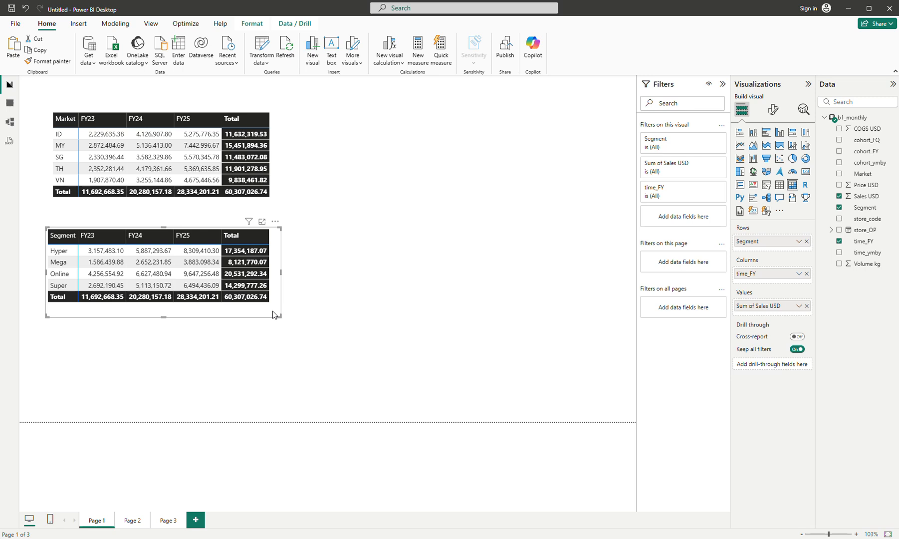
# Step: Give the market matrix the title "Revenue by market" and increase its height so the total row fits
pyautogui.click(286, 158)
pyautogui.click(773, 109)
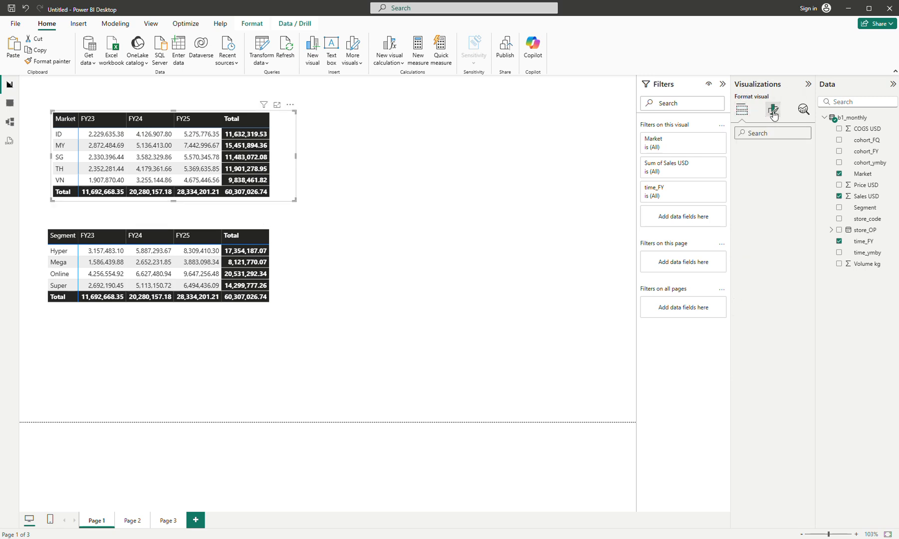
pyautogui.click(772, 151)
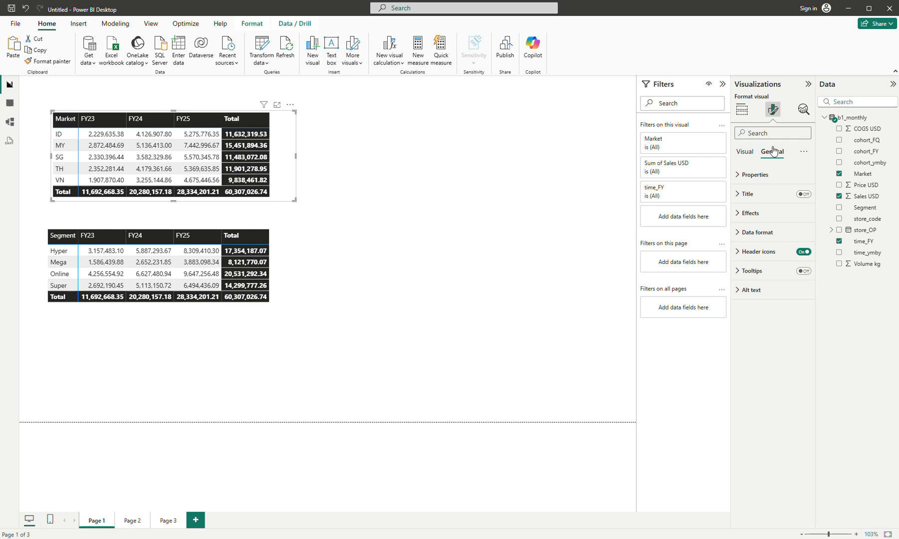
pyautogui.click(752, 200)
pyautogui.click(802, 194)
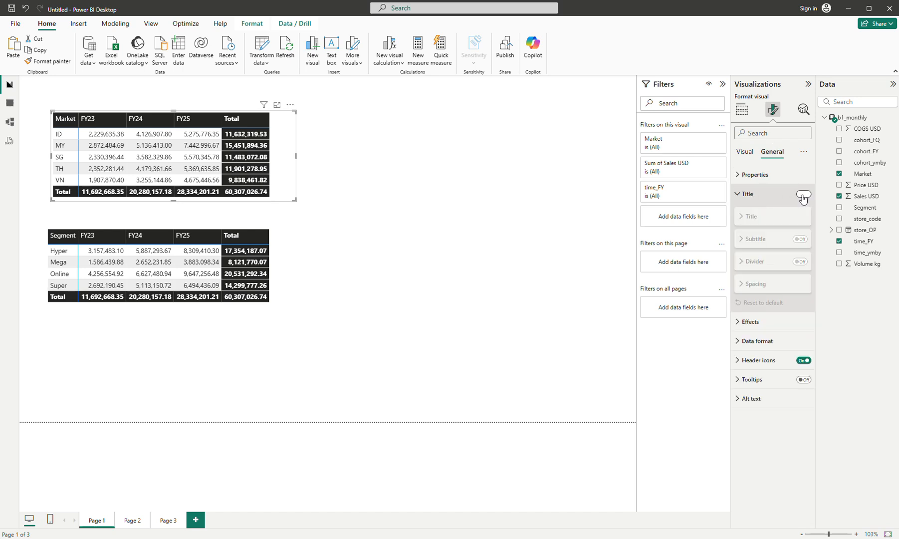
pyautogui.click(762, 242)
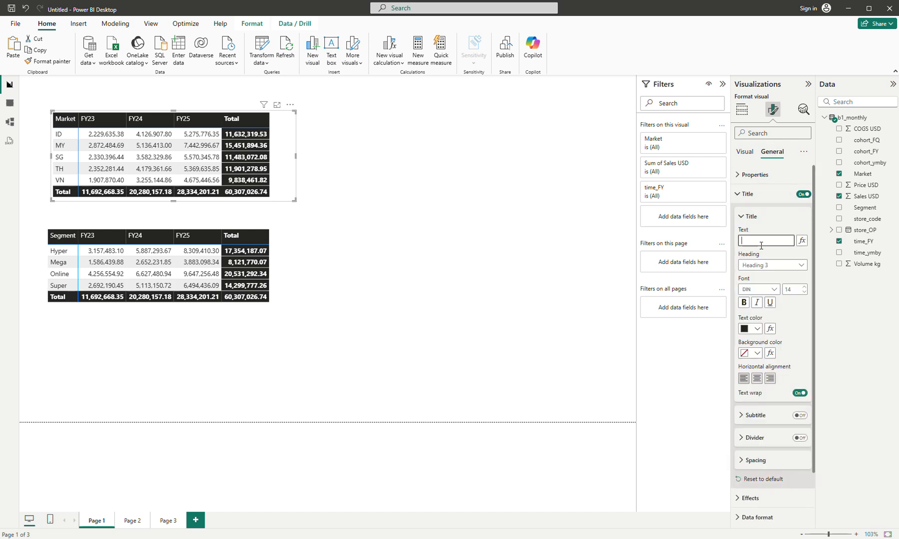
pyautogui.write('Revenue')
pyautogui.press('BackSpace')
pyautogui.press('BackSpace')
pyautogui.write('by market')
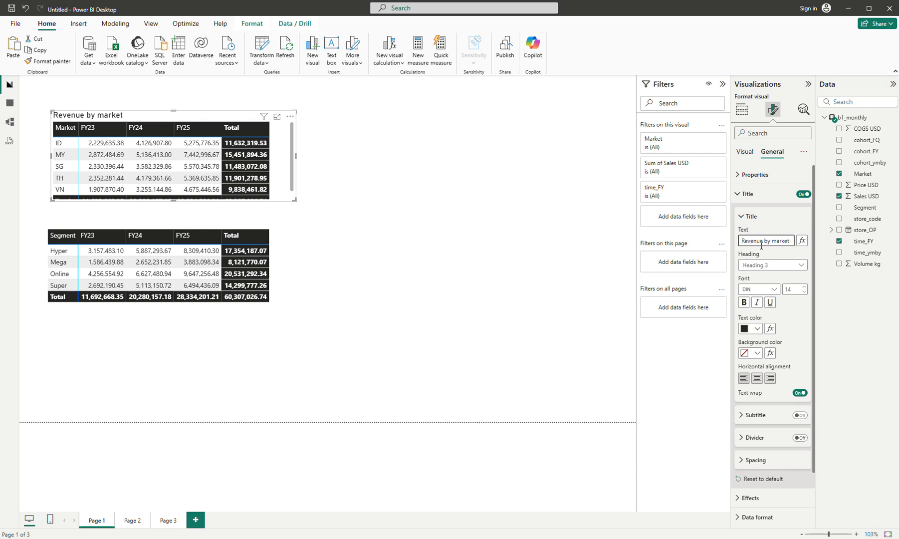
pyautogui.tripleClick(761, 242)
pyautogui.moveTo(294, 200); pyautogui.dragTo(293, 211)
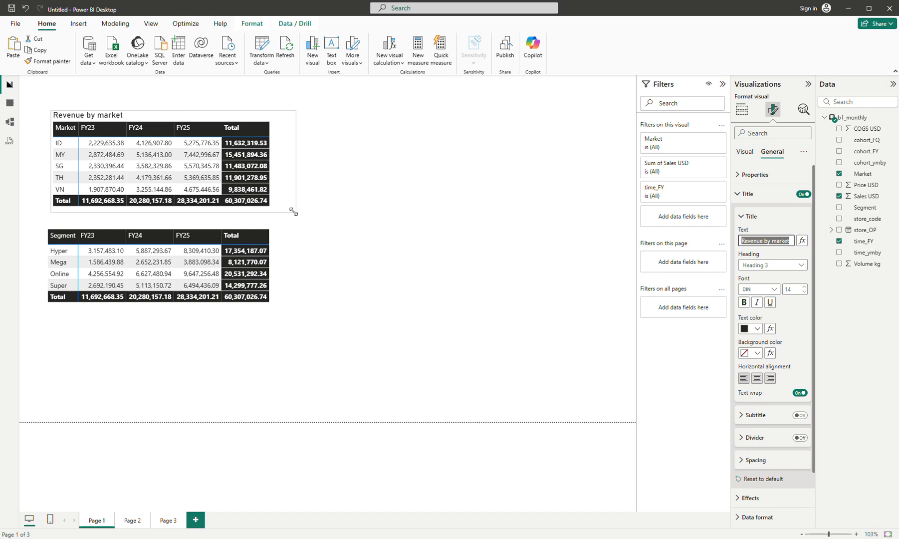
# Step: Give the segment matrix the title "Revenue by segment" and adjust its position beneath the market matrix
pyautogui.click(279, 268)
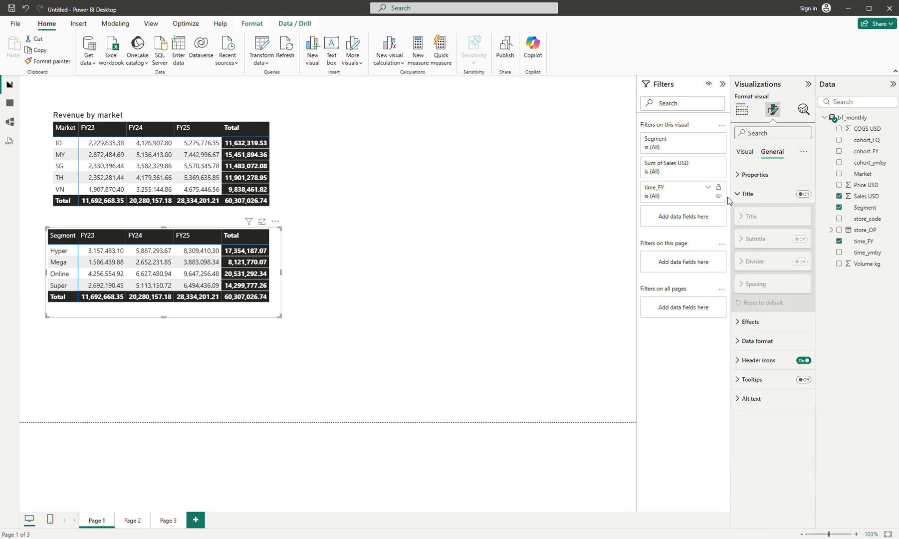
pyautogui.click(803, 194)
pyautogui.click(761, 240)
pyautogui.hotkey('ctrl', 'v')
pyautogui.hotkey('ctrl', 'BackSpace')
pyautogui.write('segment')
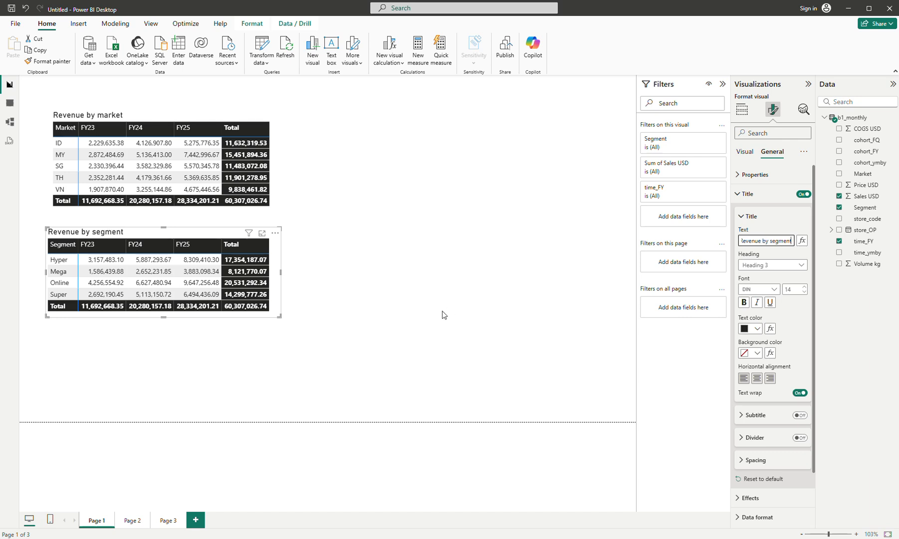
pyautogui.click(278, 309)
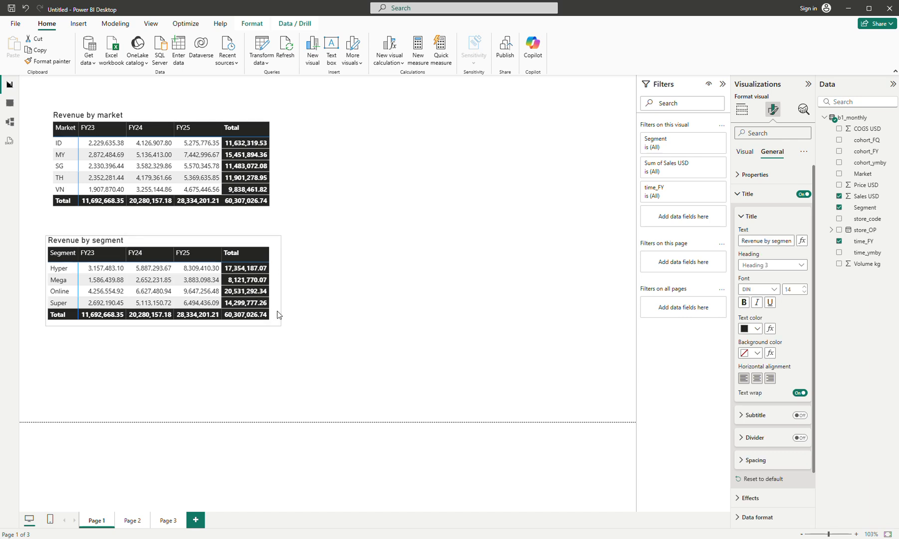
pyautogui.click(305, 330)
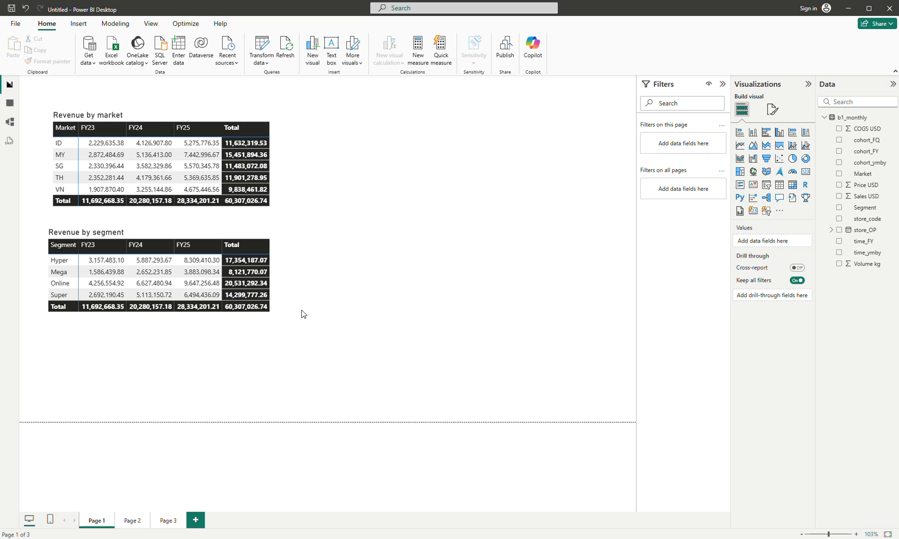
# Step: Place a copy of the market matrix beside the original and convert it to a stacked column chart with Market as the legend
pyautogui.click(278, 186)
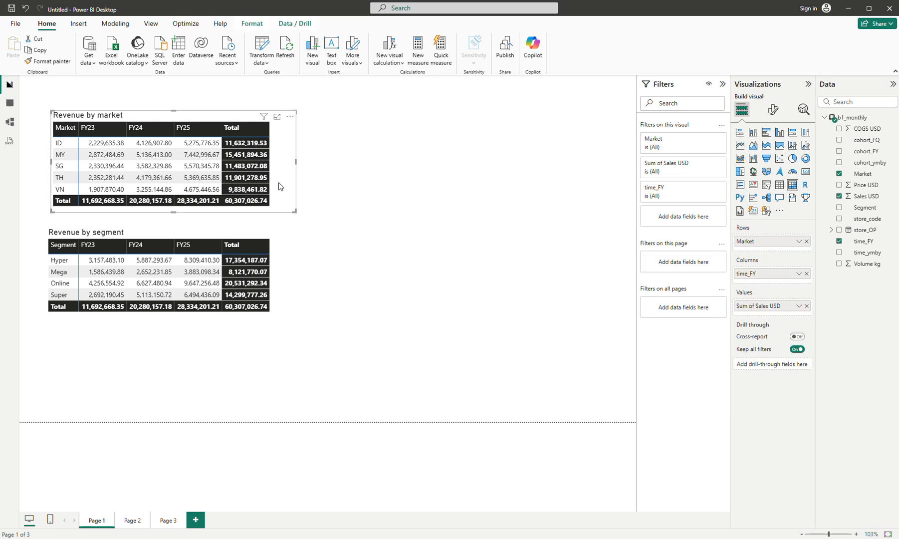
pyautogui.hotkey('ctrl', 'c')
pyautogui.hotkey('ctrl', 'v')
pyautogui.moveTo(279, 185); pyautogui.dragTo(546, 180)
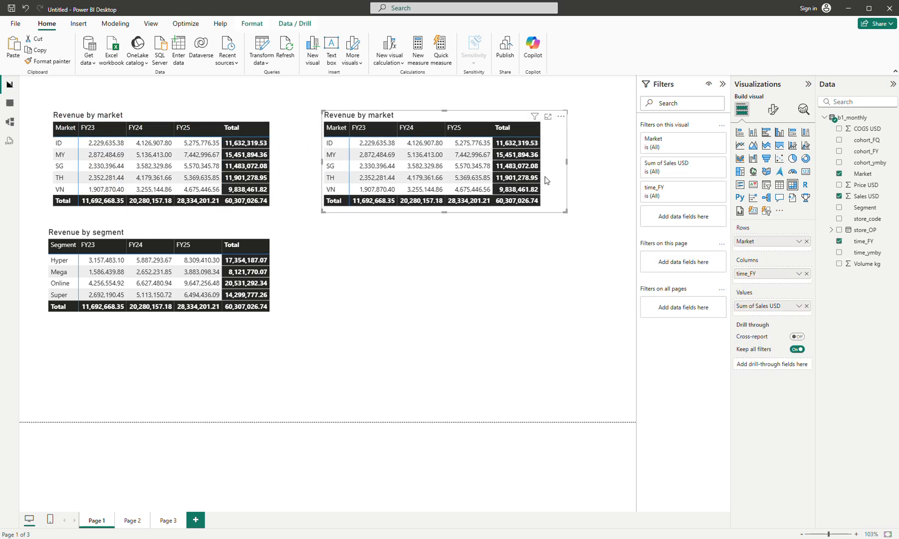
pyautogui.click(752, 133)
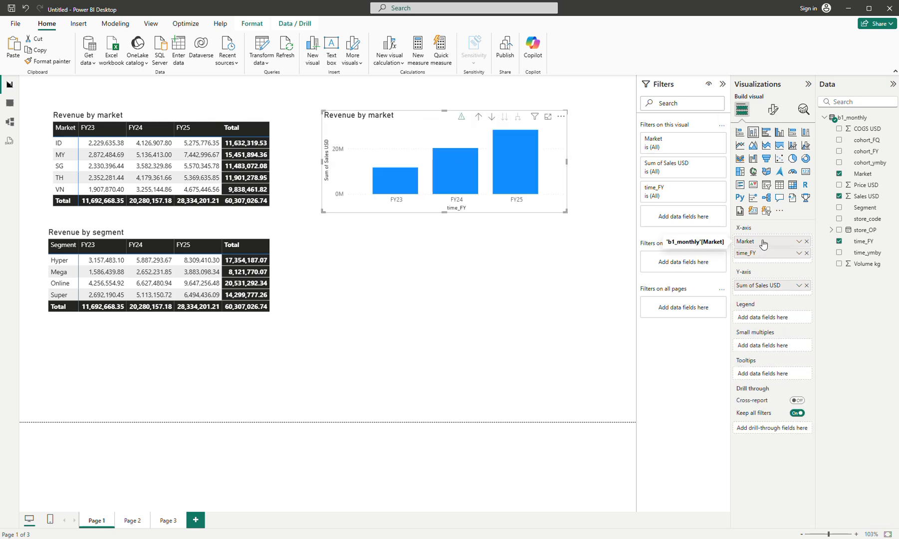
pyautogui.moveTo(762, 243); pyautogui.dragTo(770, 319)
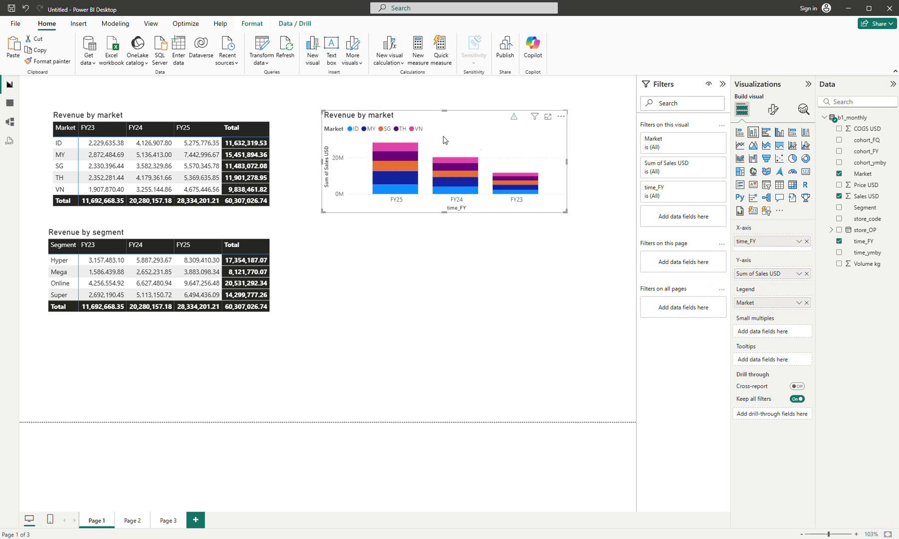
# Step: Sort the column chart's axis by time_FY in ascending order and shift the chart up slightly
pyautogui.click(561, 116)
pyautogui.moveTo(612, 173)
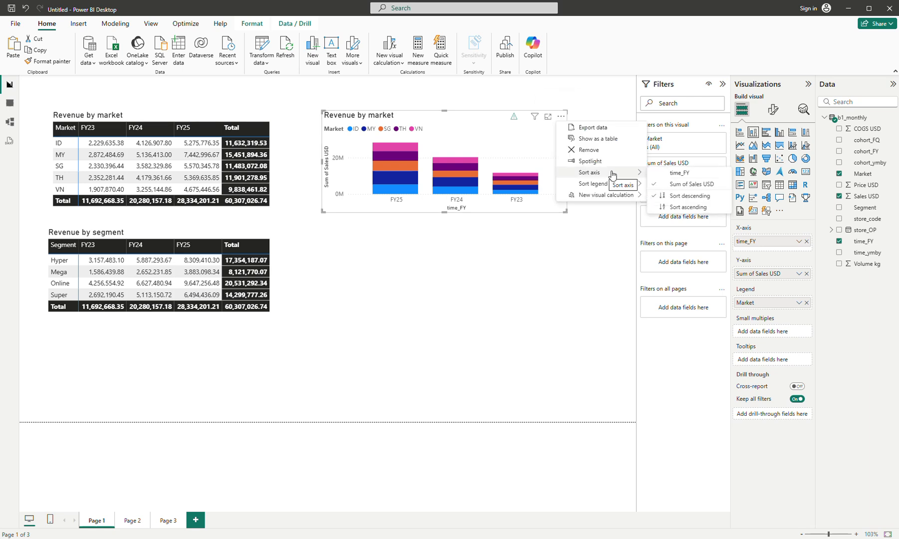
pyautogui.click(665, 174)
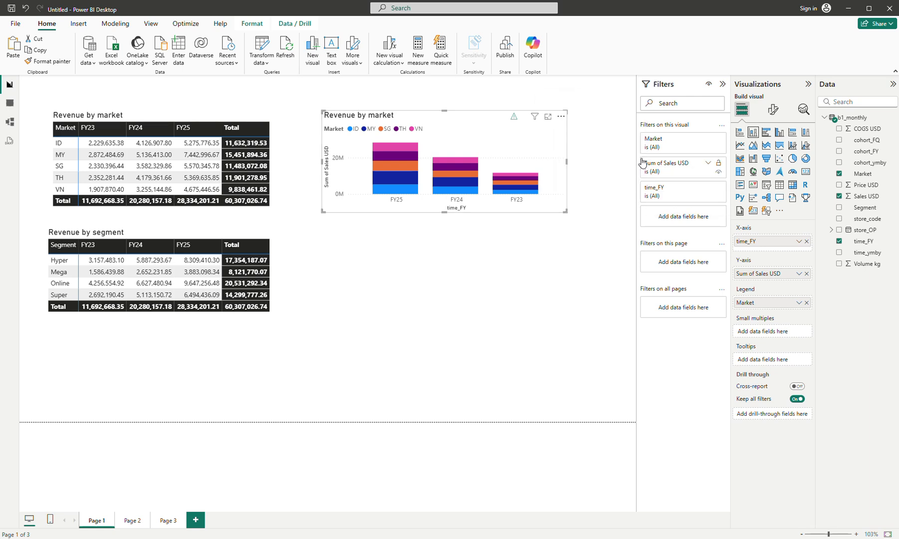
pyautogui.click(561, 116)
pyautogui.moveTo(593, 173)
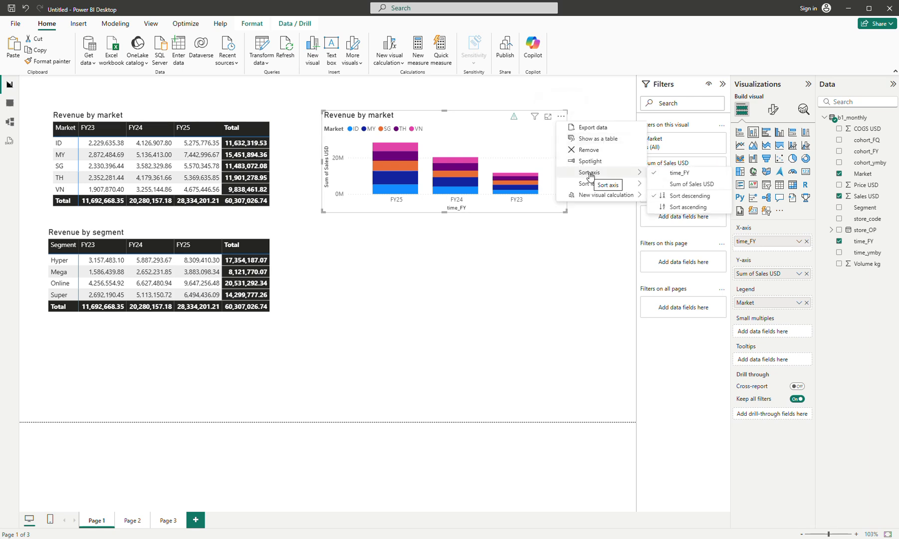
pyautogui.click(678, 207)
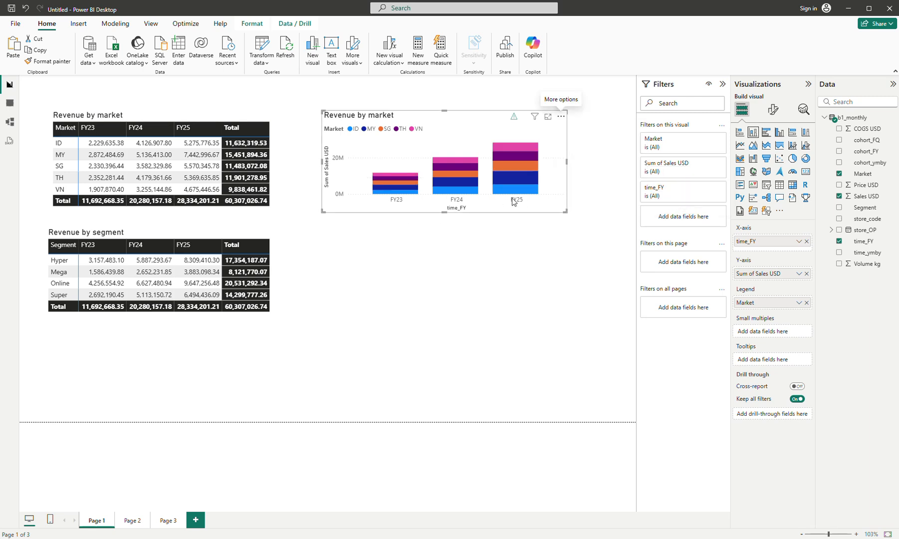
pyautogui.moveTo(435, 124); pyautogui.dragTo(434, 119)
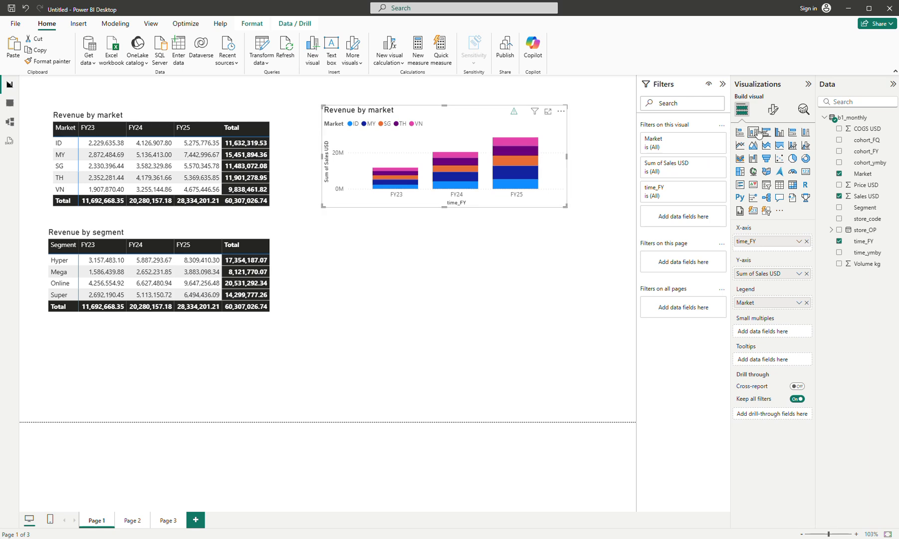
# Step: Position the chart's legend at Bottom center, turn off the legend title, and enlarge the chart slightly
pyautogui.click(772, 111)
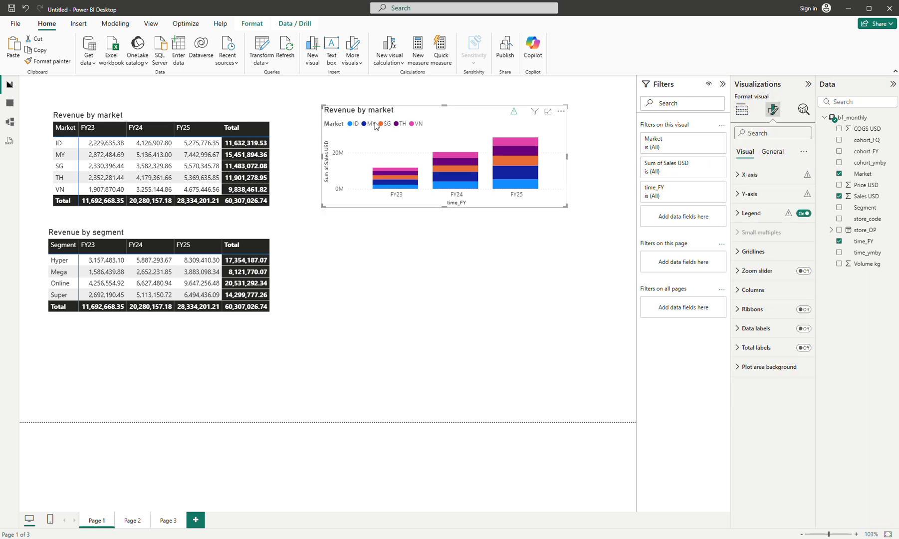
pyautogui.click(752, 219)
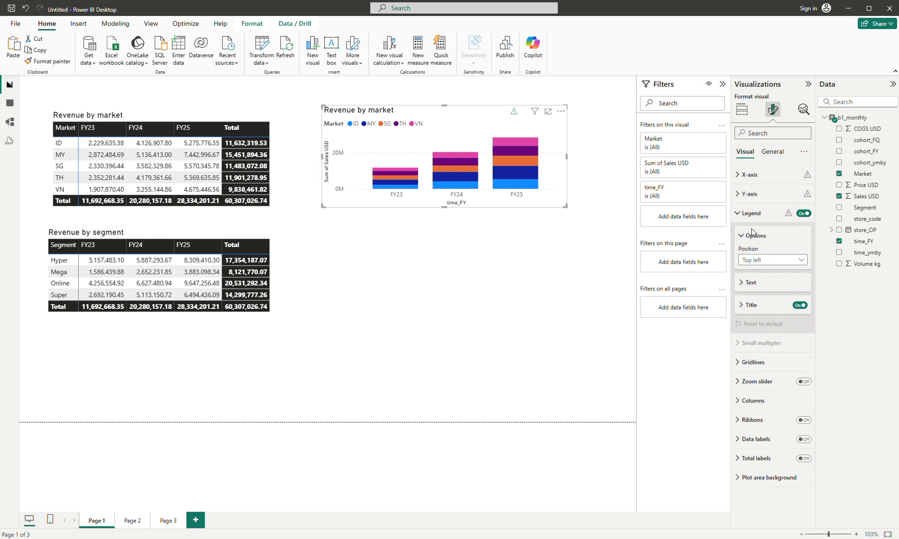
pyautogui.click(771, 259)
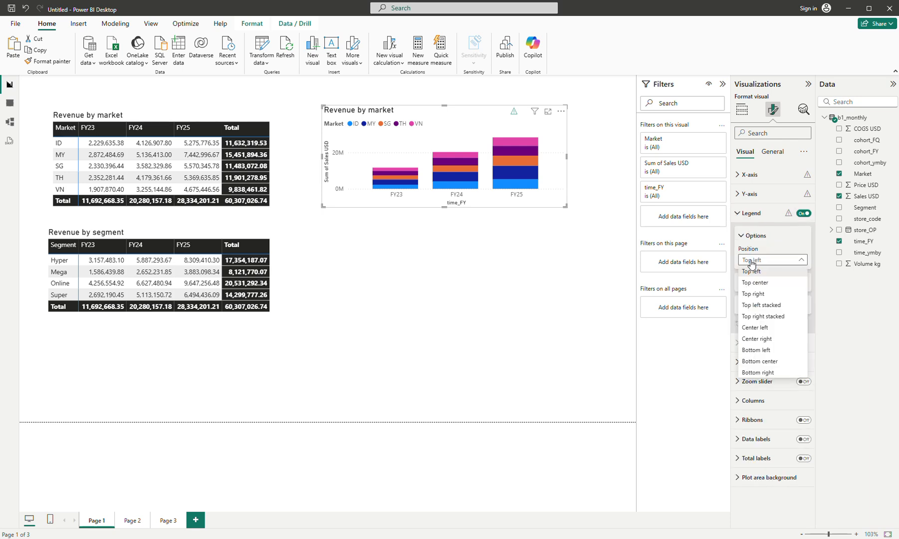
pyautogui.click(755, 360)
pyautogui.click(799, 305)
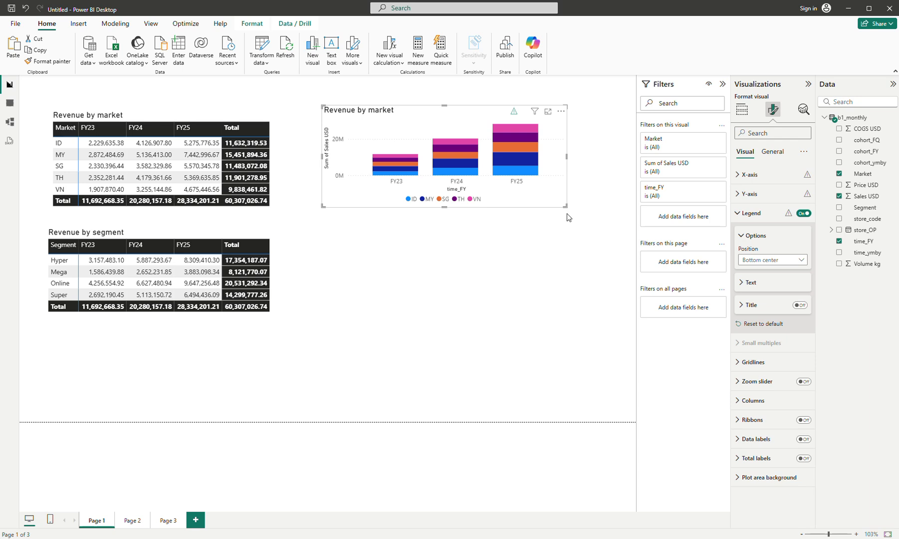
pyautogui.moveTo(568, 217); pyautogui.dragTo(567, 218)
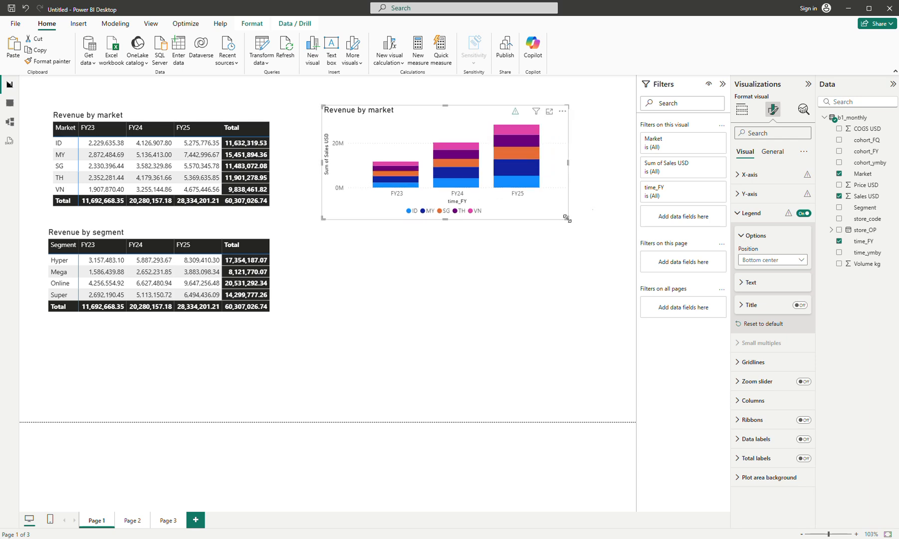
# Step: Turn off the X-axis and Y-axis titles of the stacked column chart
pyautogui.click(748, 175)
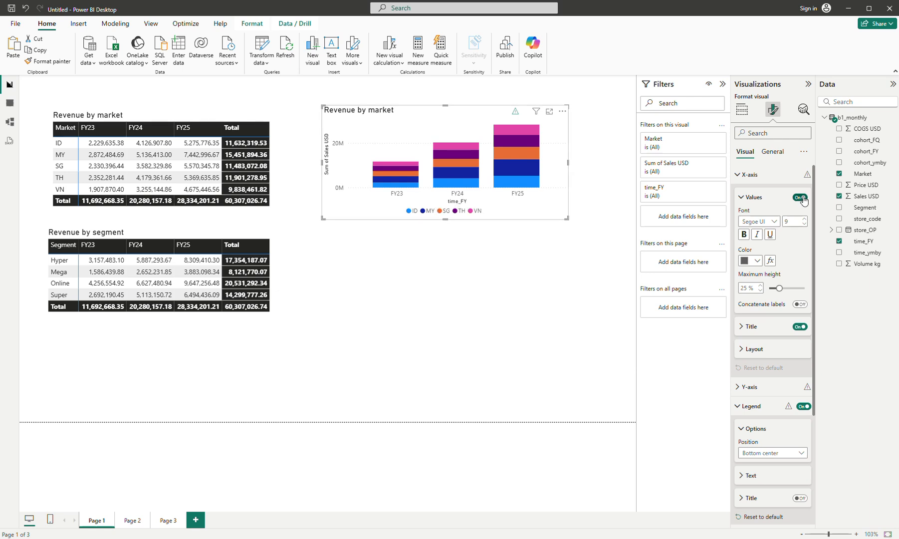
pyautogui.click(800, 326)
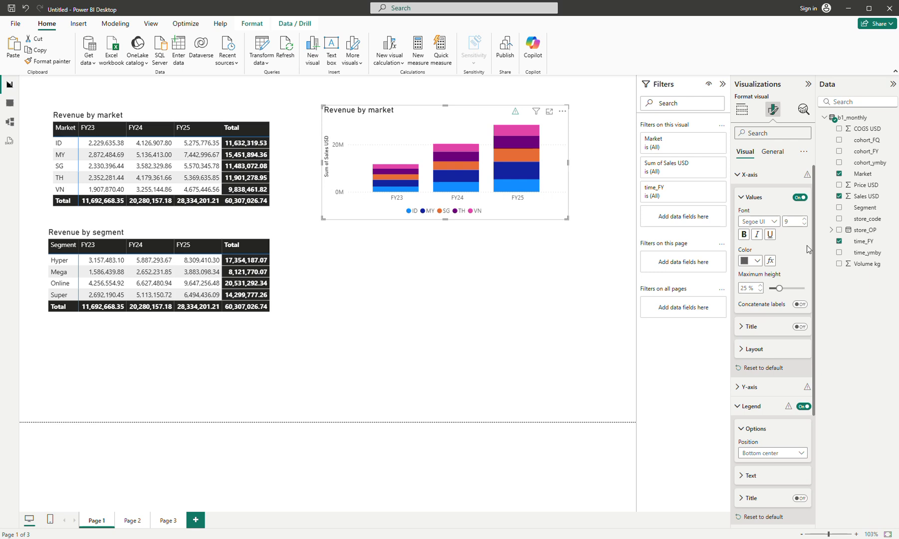
pyautogui.click(747, 175)
pyautogui.click(756, 195)
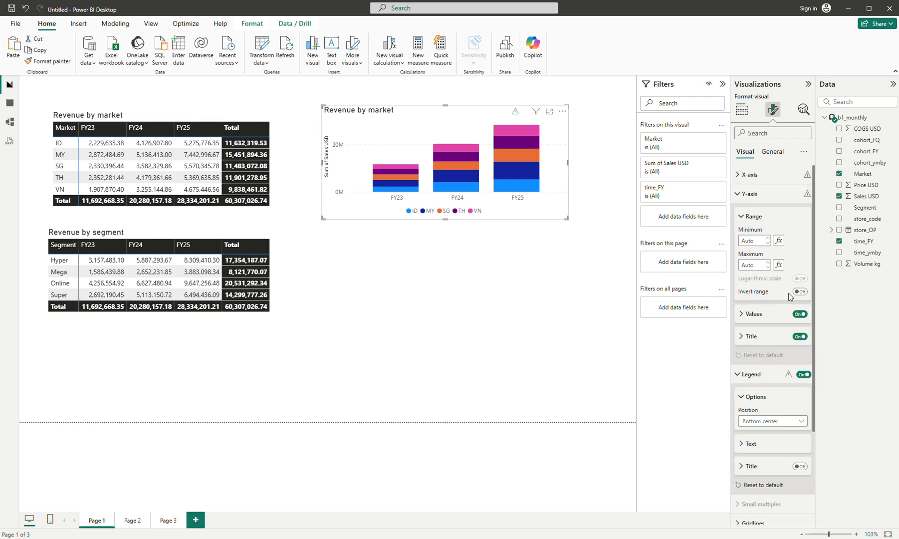
pyautogui.click(800, 336)
pyautogui.click(589, 285)
# Step: Place a copy of the stacked column chart directly beneath it and convert the copy to a 100% stacked column chart
pyautogui.click(557, 196)
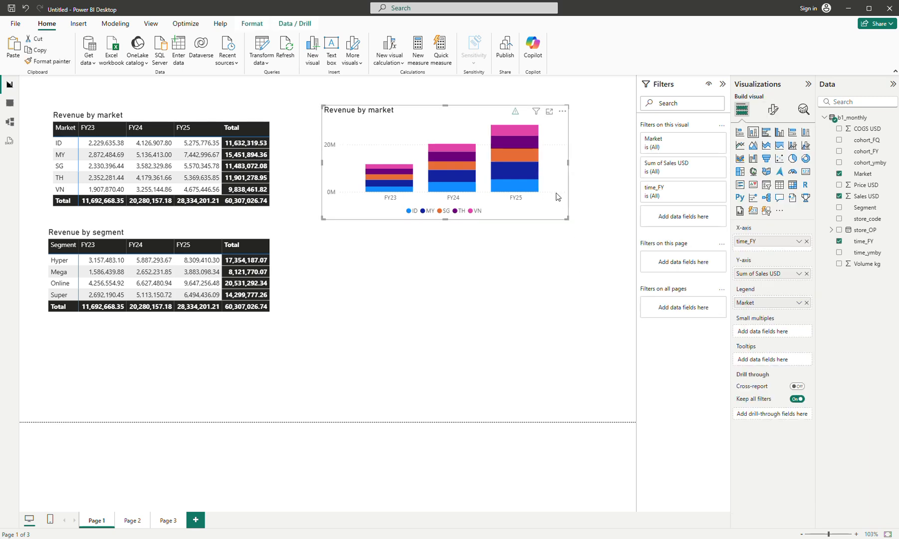
pyautogui.hotkey('ctrl', 'c')
pyautogui.hotkey('ctrl', 'v')
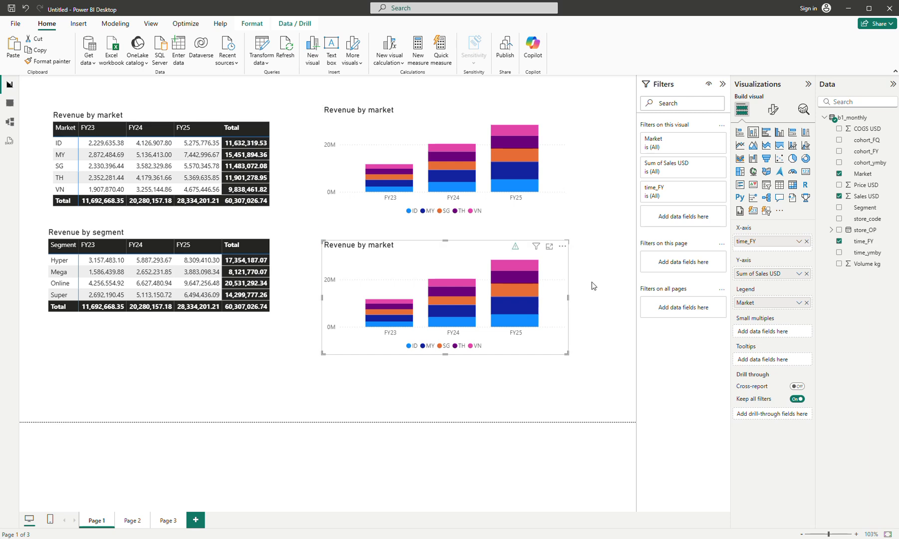
pyautogui.click(805, 133)
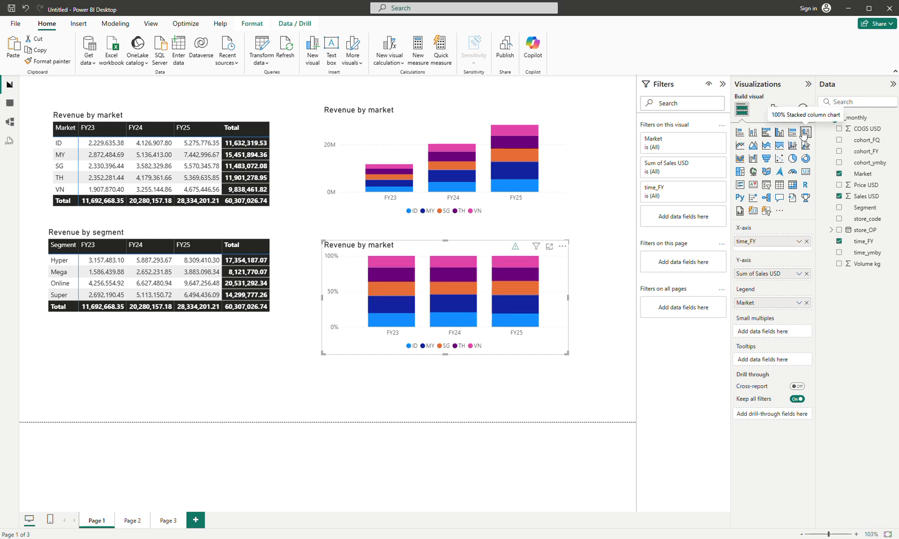
# Step: Turn on data labels for the 100% stacked column chart
pyautogui.click(568, 193)
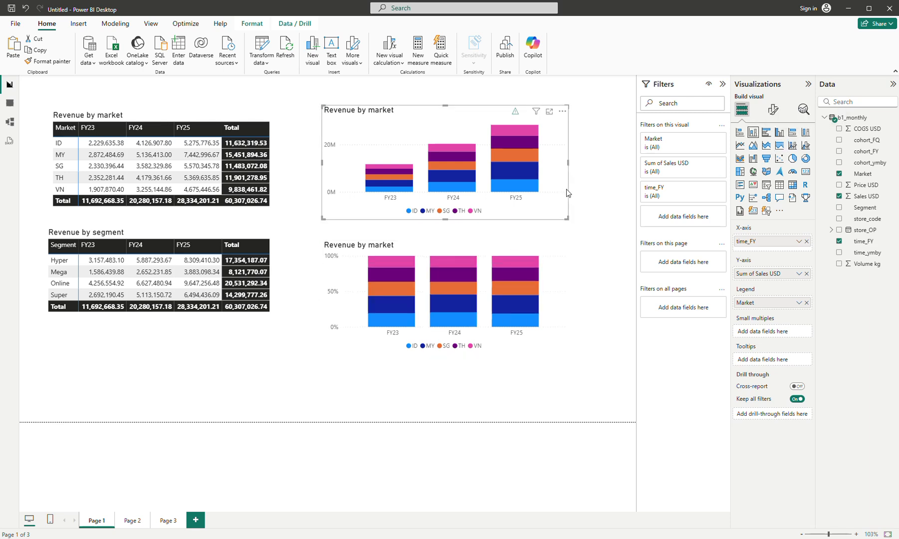
pyautogui.click(550, 271)
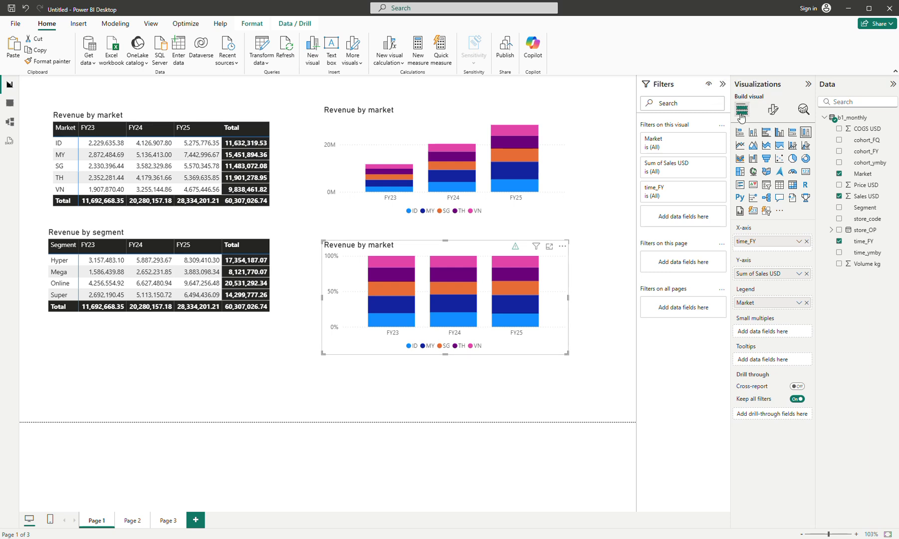
pyautogui.click(773, 109)
pyautogui.click(802, 328)
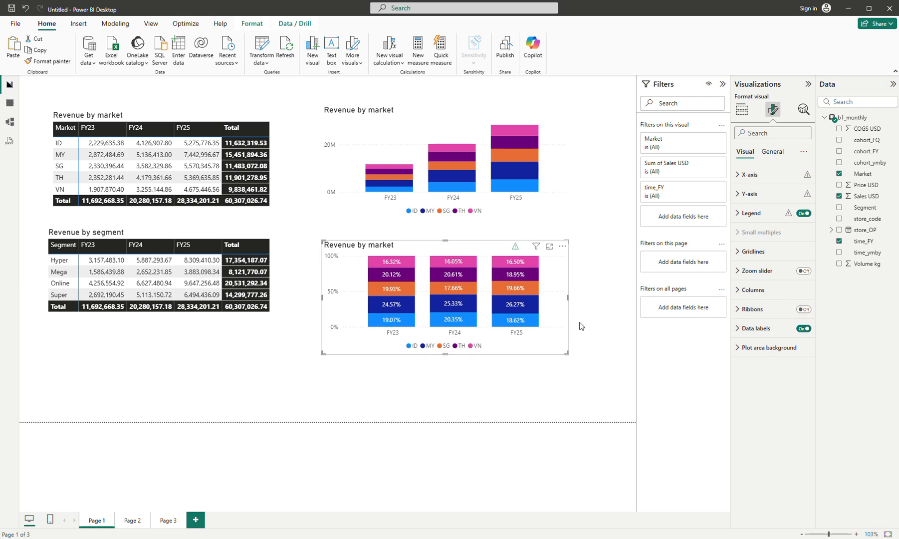
pyautogui.click(599, 178)
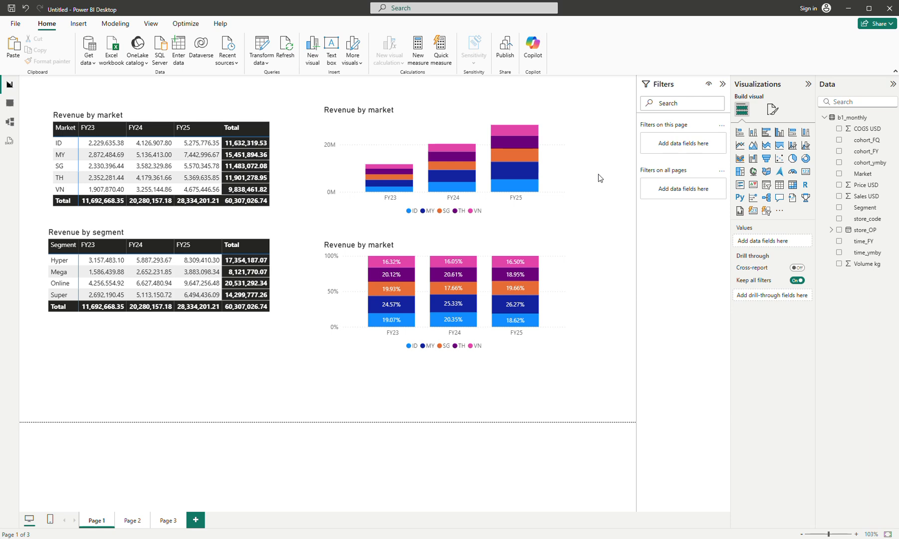